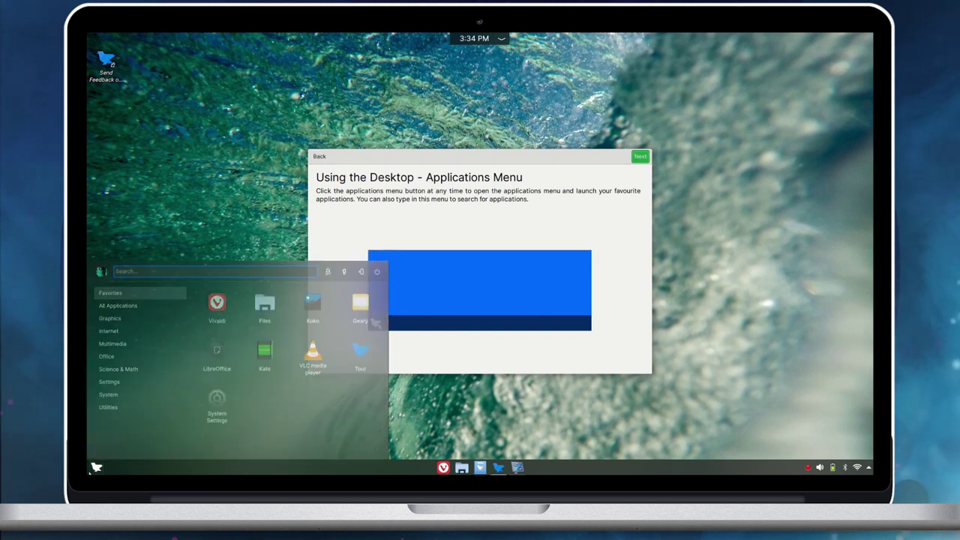
Step: Advance the welcome tour through the desktop usage and Store pages to the Theme Mode page
{"action": "left_click", "coordinate": [639, 157]}
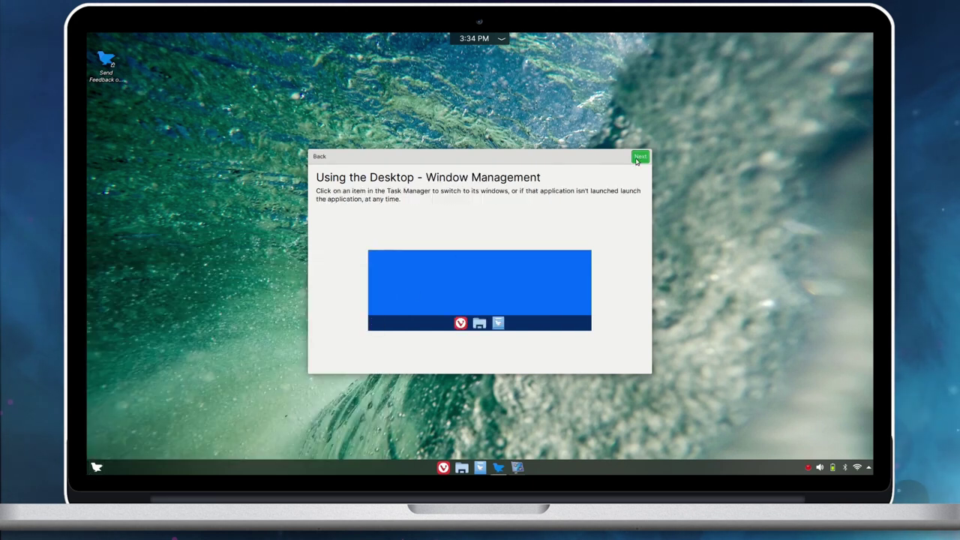
{"action": "left_click", "coordinate": [639, 157]}
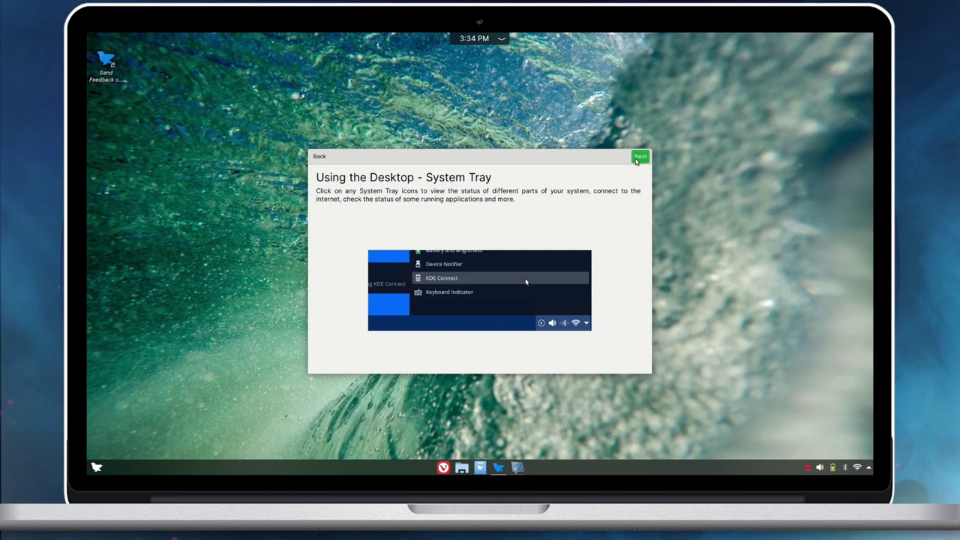
{"action": "left_click", "coordinate": [639, 157]}
{"action": "left_click", "coordinate": [638, 157]}
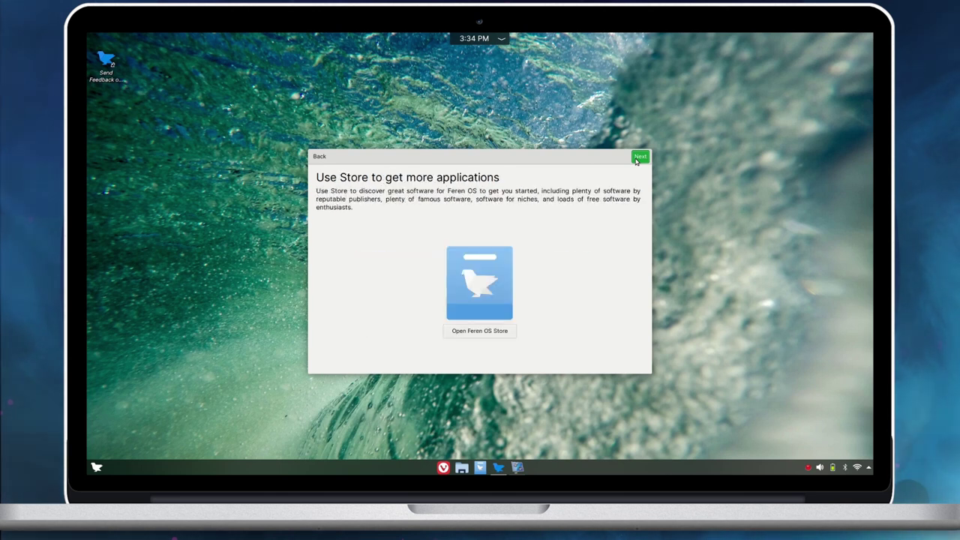
{"action": "left_click", "coordinate": [638, 157]}
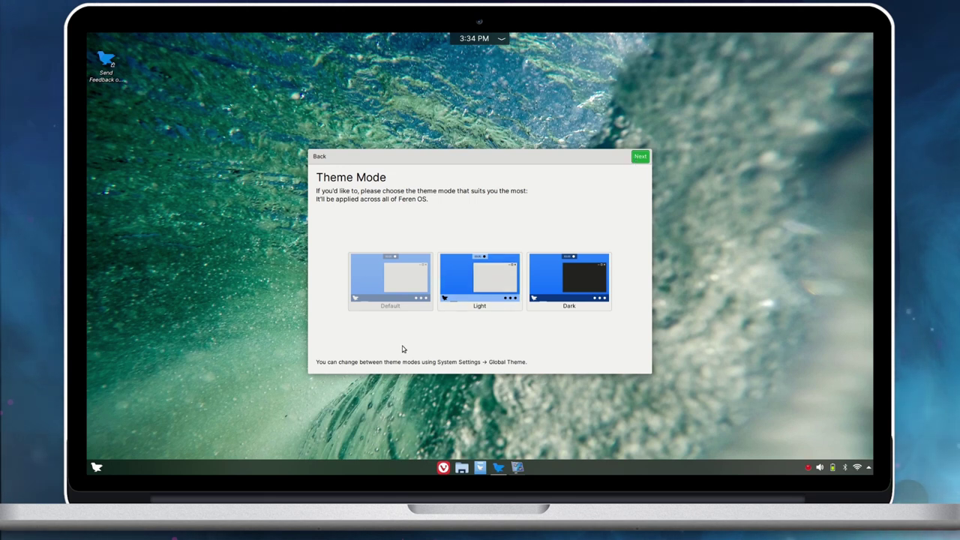
Step: Preview the Light and Dark theme modes and return the theme to Default
{"action": "left_click", "coordinate": [480, 279]}
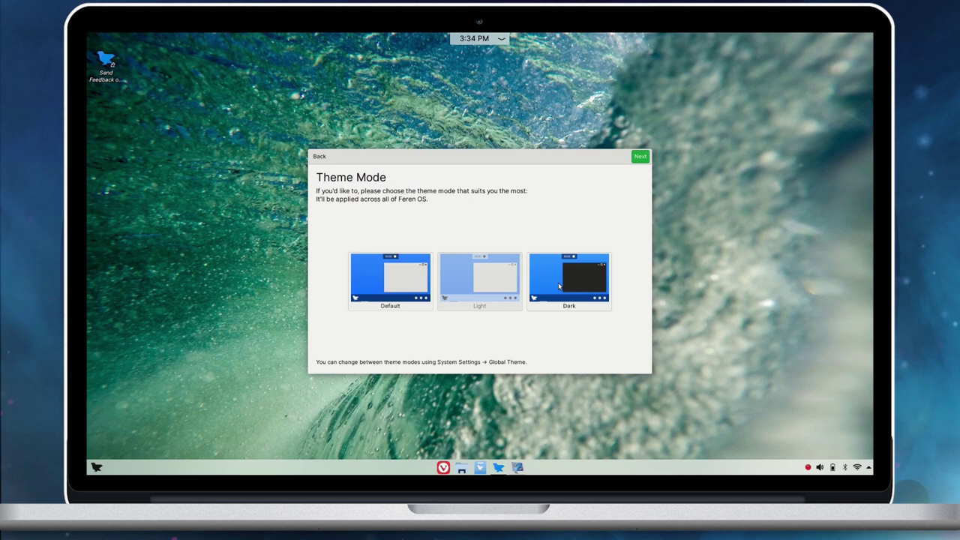
{"action": "left_click", "coordinate": [558, 286]}
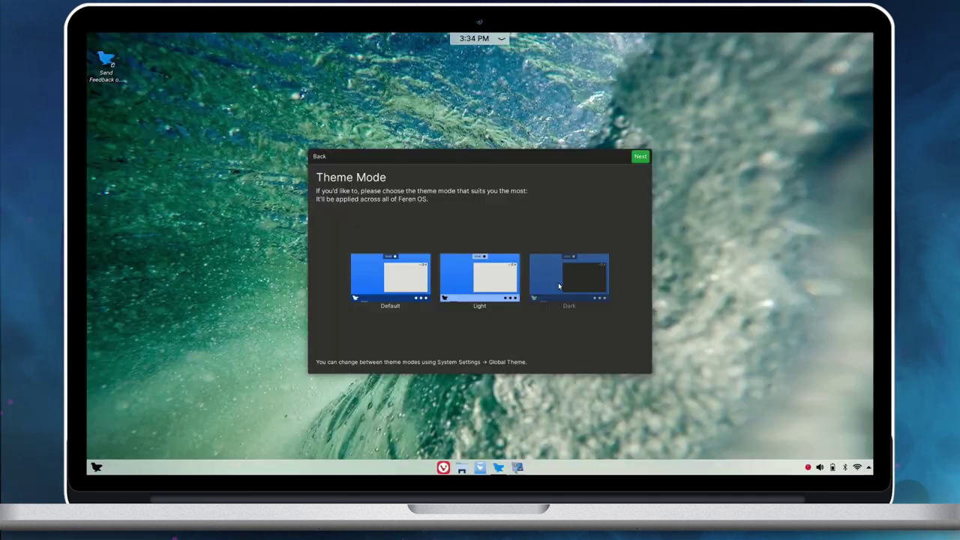
{"action": "left_click", "coordinate": [396, 282]}
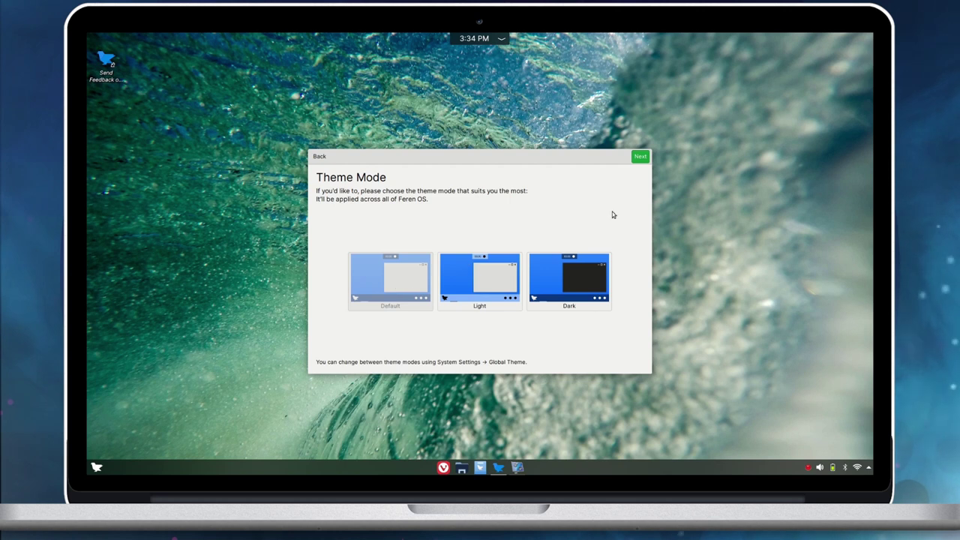
Step: Finish the tour, keeping the current accent colour, skipping Android pairing and closing the Night Color settings without changes
{"action": "left_click", "coordinate": [641, 157]}
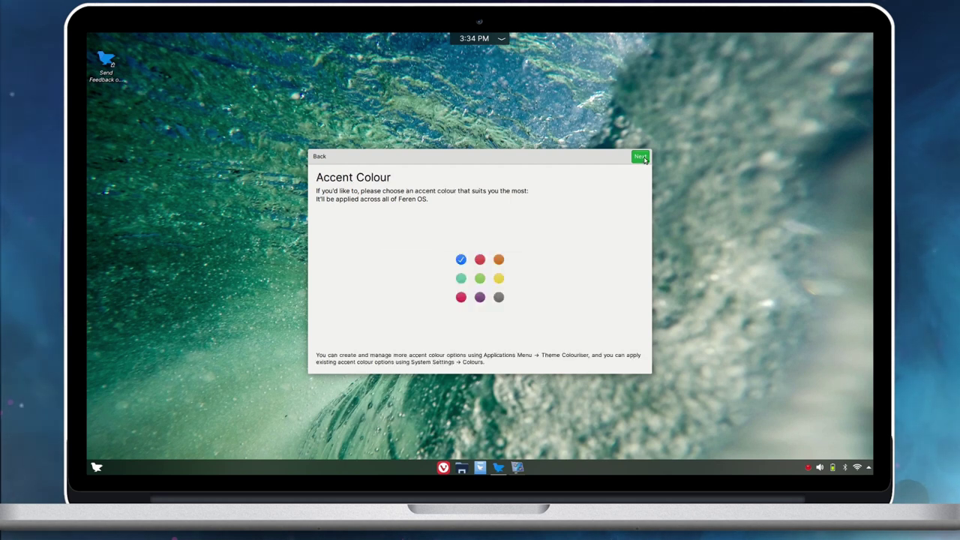
{"action": "left_click", "coordinate": [640, 156]}
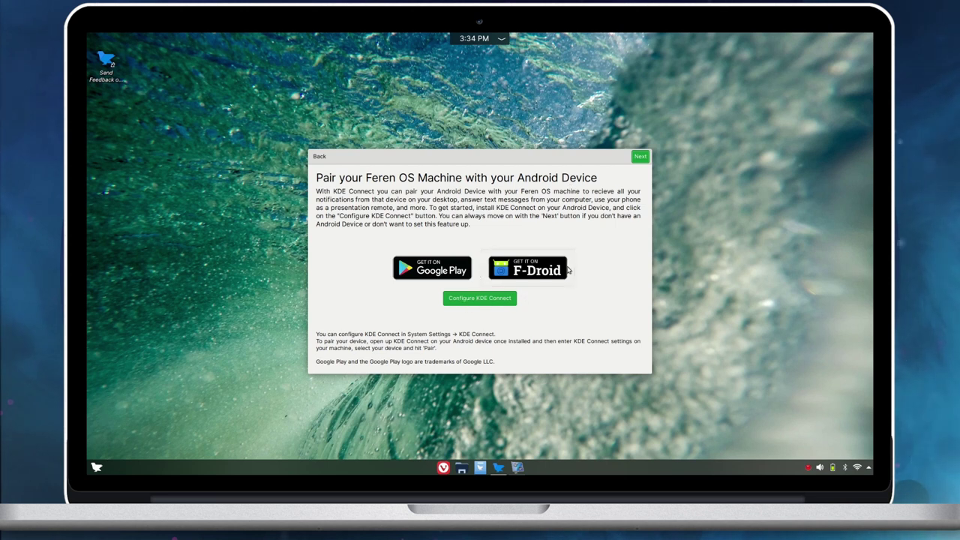
{"action": "left_click", "coordinate": [635, 159]}
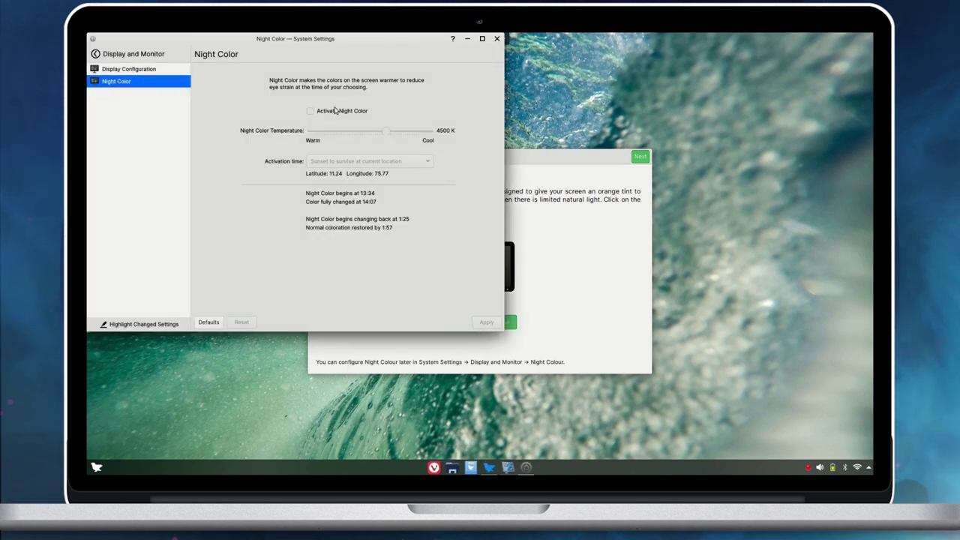
{"action": "left_click", "coordinate": [497, 39]}
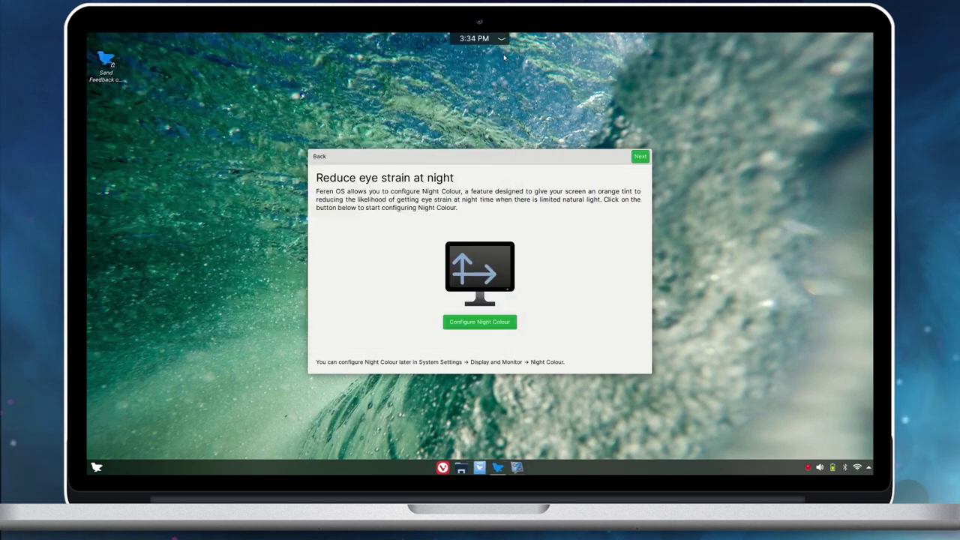
{"action": "left_click", "coordinate": [640, 157]}
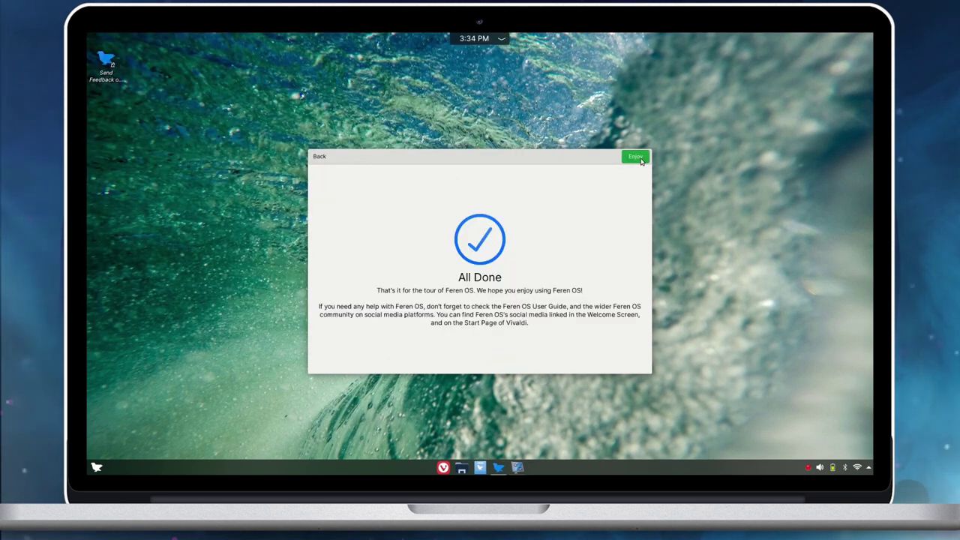
{"action": "left_click", "coordinate": [634, 157]}
Step: Browse the application menu categories, including Science & Math and Utilities
{"action": "key", "text": "super"}
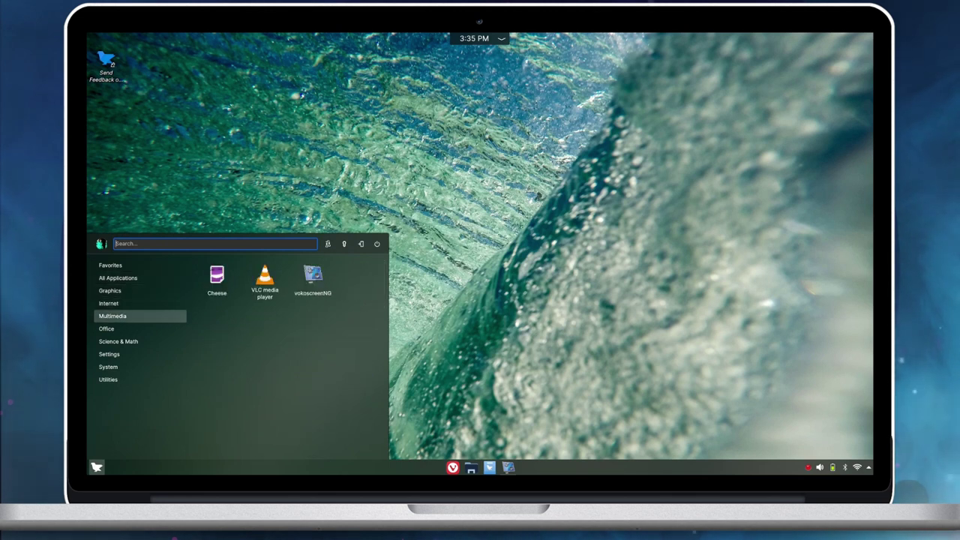
{"action": "mouse_move", "coordinate": [119, 341]}
{"action": "mouse_move", "coordinate": [108, 380]}
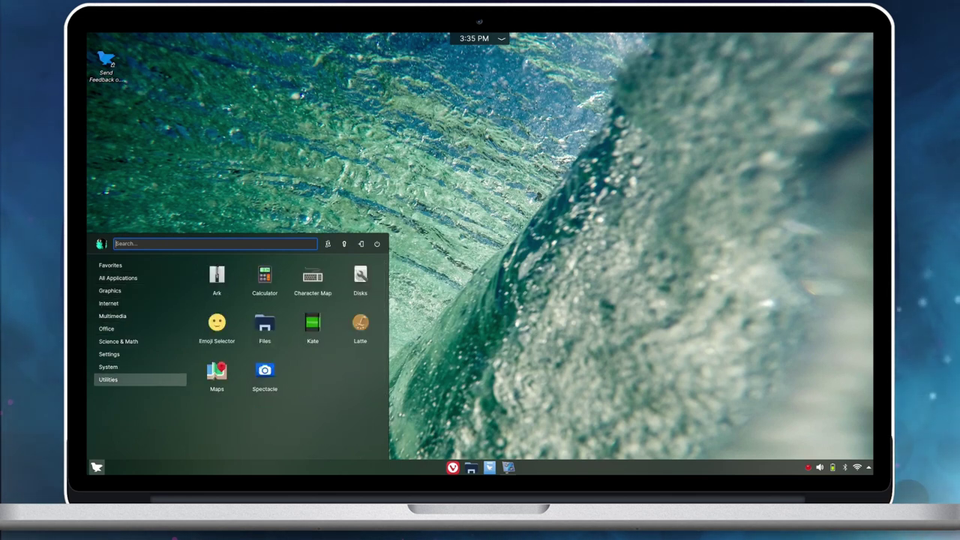
Step: Open the Home folder in the file manager, view its About information and close the information dialog
{"action": "key", "text": "super+e"}
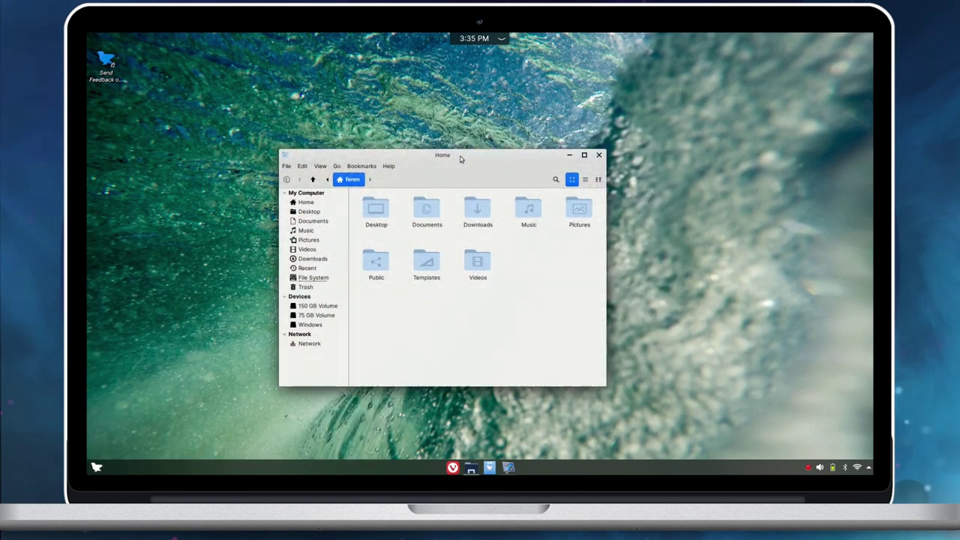
{"action": "double_click", "coordinate": [527, 131]}
{"action": "double_click", "coordinate": [340, 35]}
{"action": "left_click", "coordinate": [388, 165]}
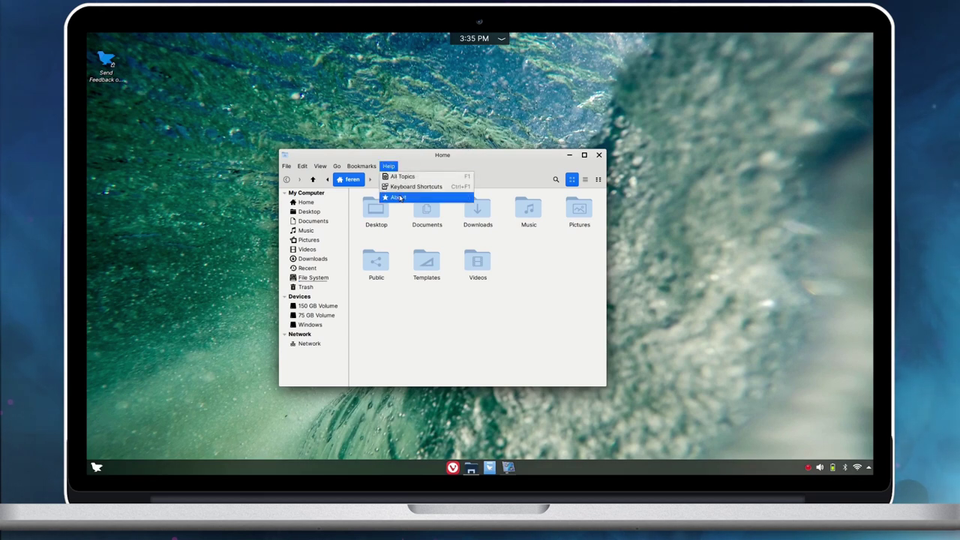
{"action": "left_click", "coordinate": [408, 197]}
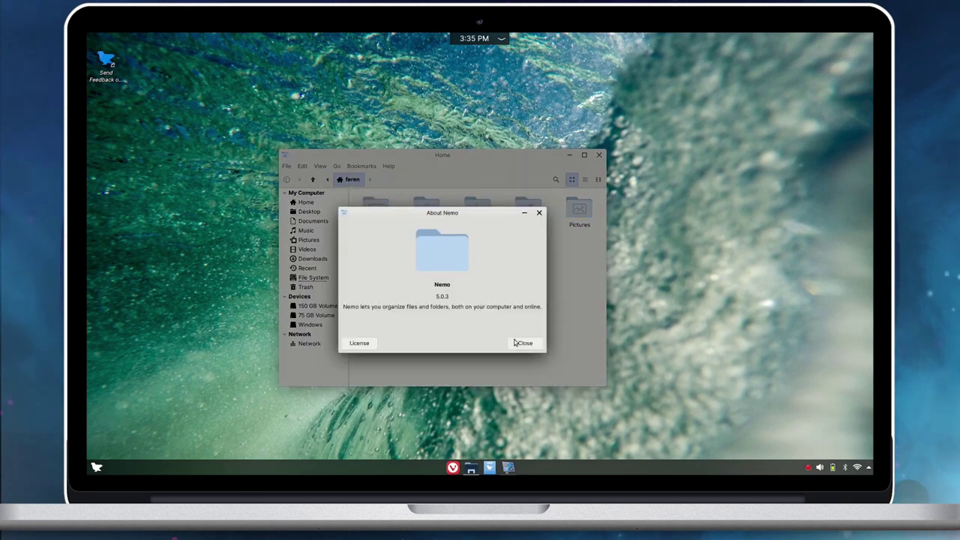
{"action": "left_click", "coordinate": [522, 342]}
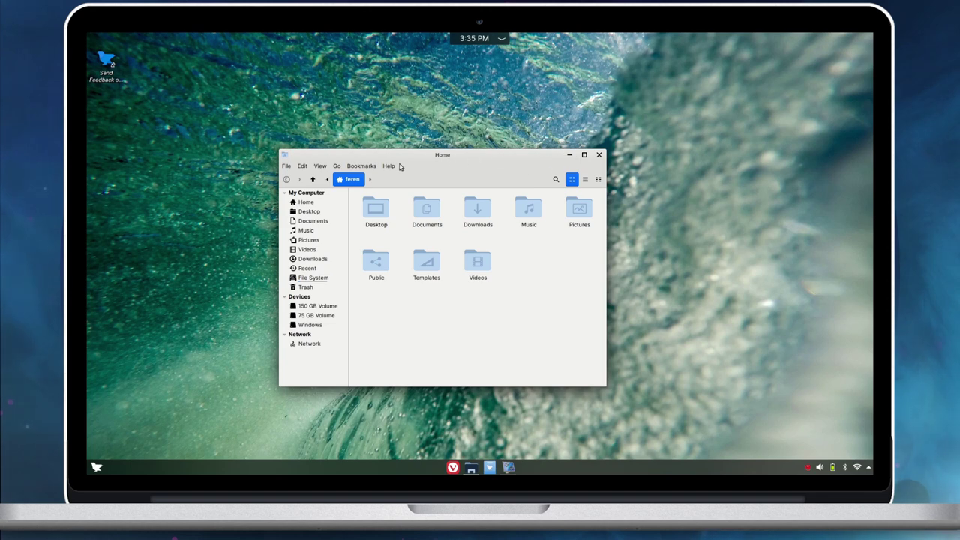
Step: Enlarge the file manager window from its upper-left corner and move it toward the centre of the desktop
{"action": "left_click_drag", "start_coordinate": [276, 150], "coordinate": [165, 71]}
{"action": "left_click_drag", "start_coordinate": [375, 83], "coordinate": [468, 116]}
{"action": "scroll", "coordinate": [525, 267], "scroll_direction": "up", "scroll_amount": 3}
{"action": "scroll", "coordinate": [523, 268], "scroll_direction": "down", "scroll_amount": 4}
Step: Open a terminal and try to run neofetch
{"action": "key", "text": "ctrl+alt+t"}
{"action": "type", "text": "neofe"}
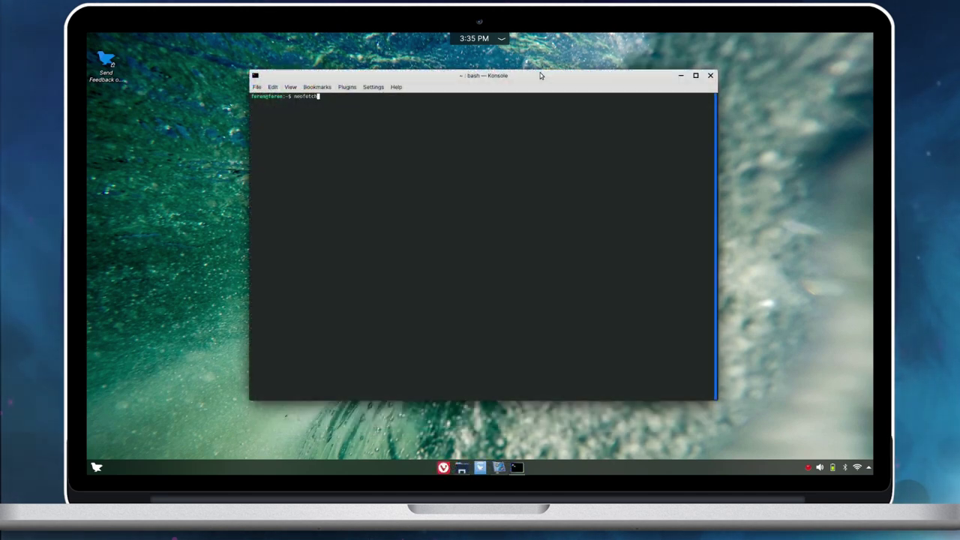
{"action": "type", "text": "tch"}
{"action": "key", "text": "Return"}
Step: Install neofetch in the terminal with "sudo apt install neofetch" and accept the installation
{"action": "type", "text": "sudo apt"}
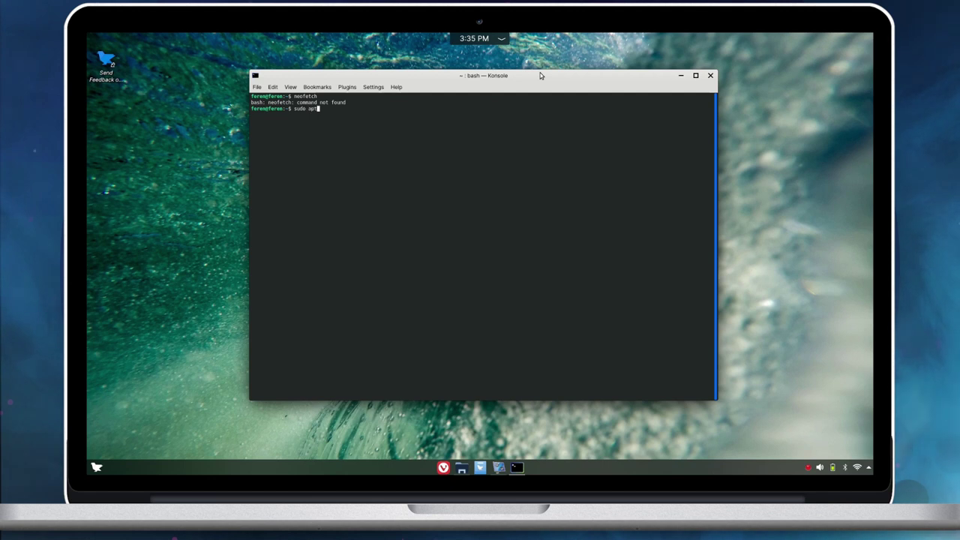
{"action": "type", "text": " install neofetch"}
{"action": "key", "text": "Return"}
{"action": "type", "text": "y"}
{"action": "key", "text": "Return"}
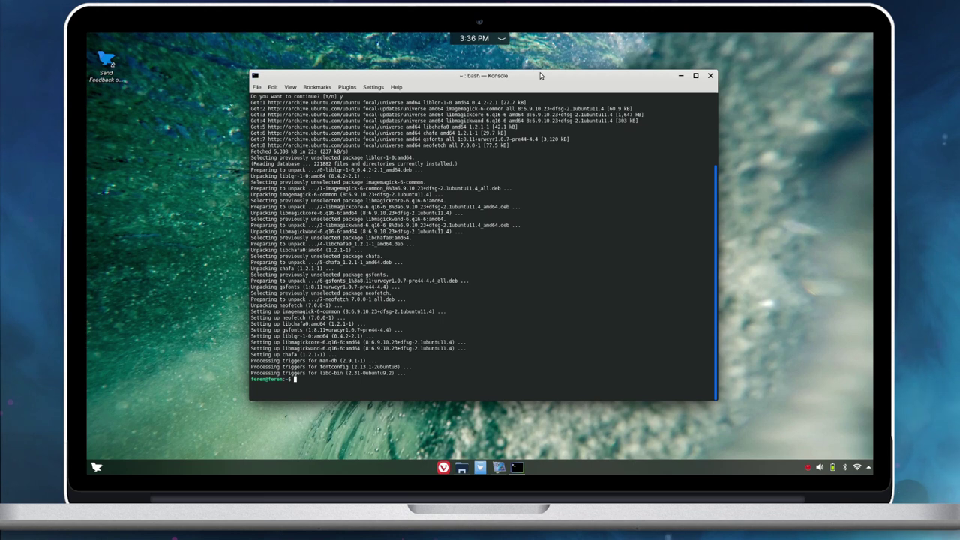
Step: Clear the terminal and run neofetch to display the system information
{"action": "type", "text": "clear"}
{"action": "key", "text": "Return"}
{"action": "type", "text": "neofetch"}
{"action": "key", "text": "Return"}
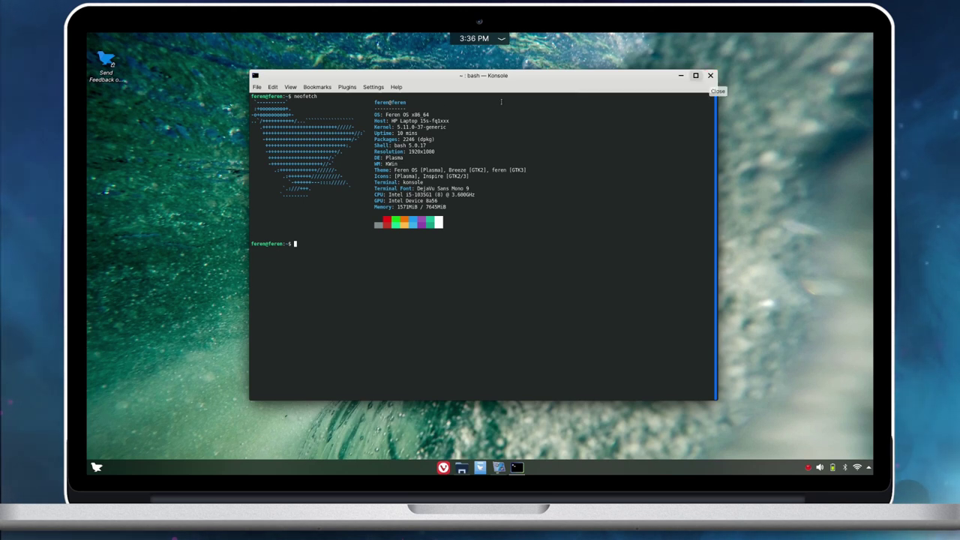
Step: Cycle through the open windows with the window switcher to examine its previews of the terminal, file manager and desktop
{"action": "key", "text": "alt+Tab"}
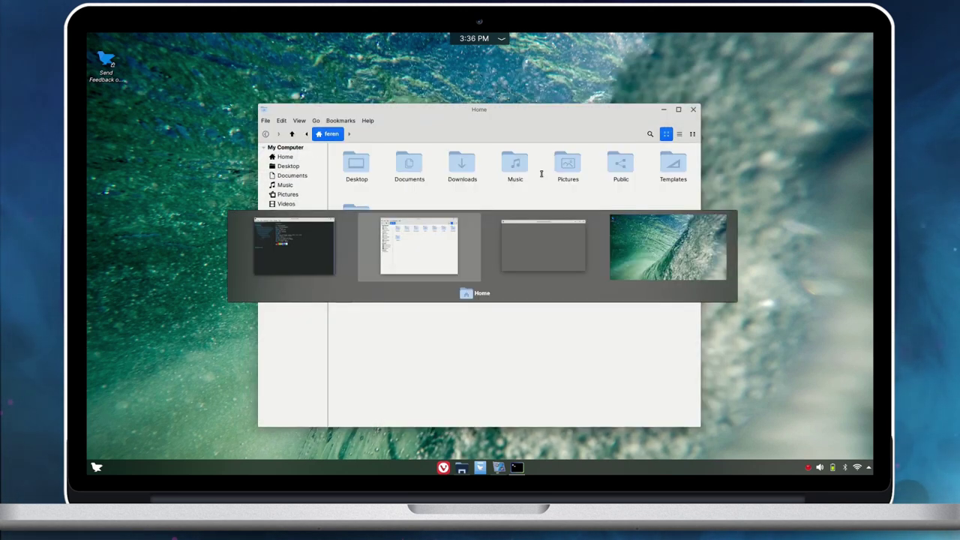
{"action": "key", "text": "alt+Tab"}
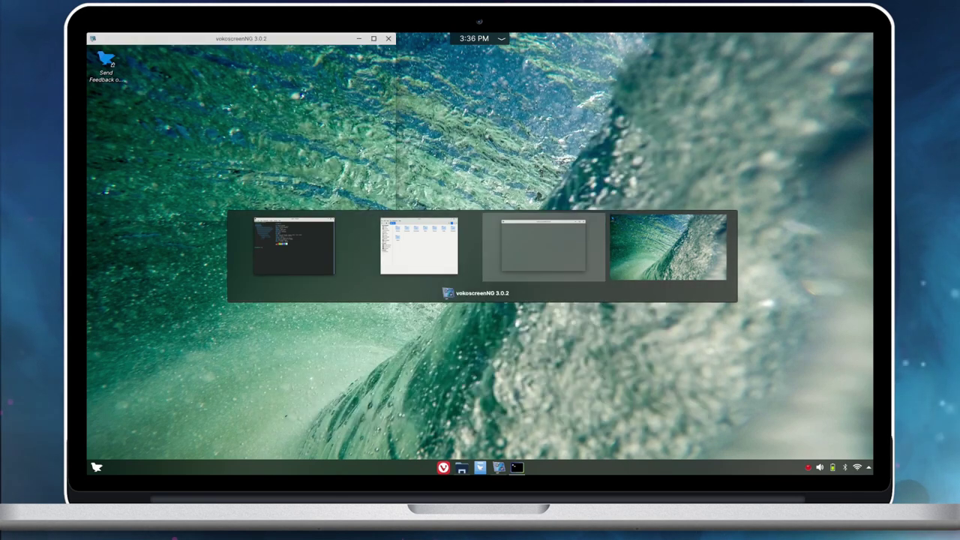
{"action": "key", "text": "alt+Tab"}
{"action": "key", "text": "alt+Tab"}
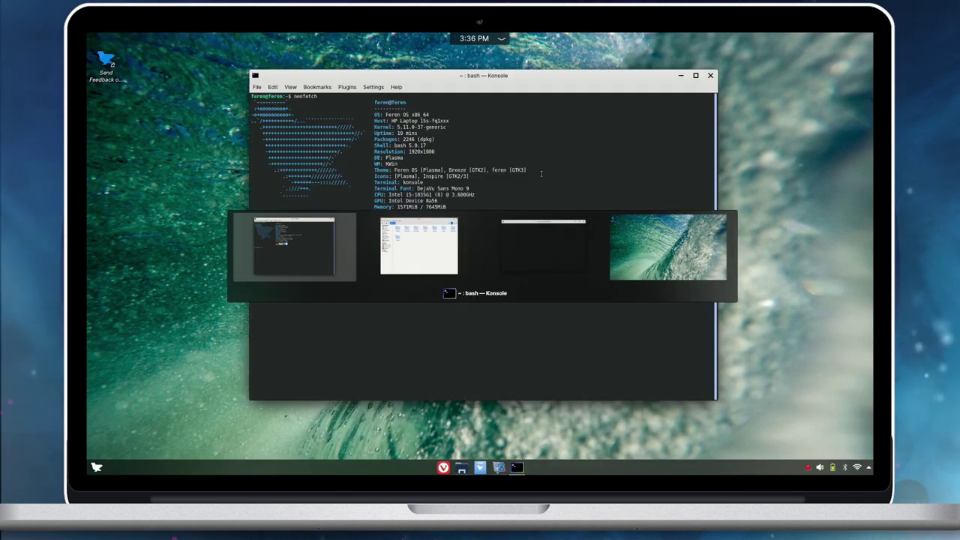
{"action": "key", "text": "alt+Tab"}
{"action": "key", "text": "alt+Tab"}
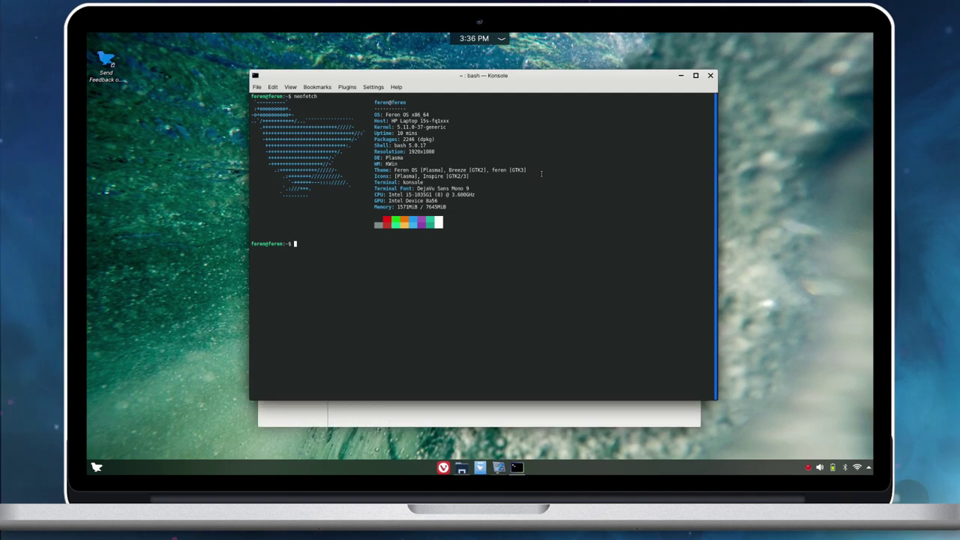
{"action": "key", "text": "alt+Tab"}
{"action": "key", "text": "alt+Tab"}
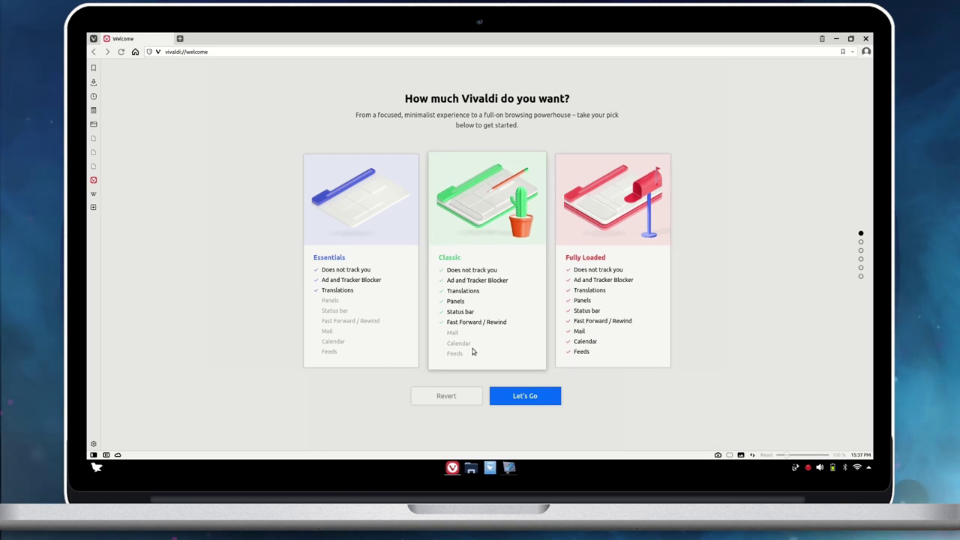
Step: On Vivaldi's welcome page, choose the Classic setup and skip importing browser data
{"action": "left_click", "coordinate": [473, 351]}
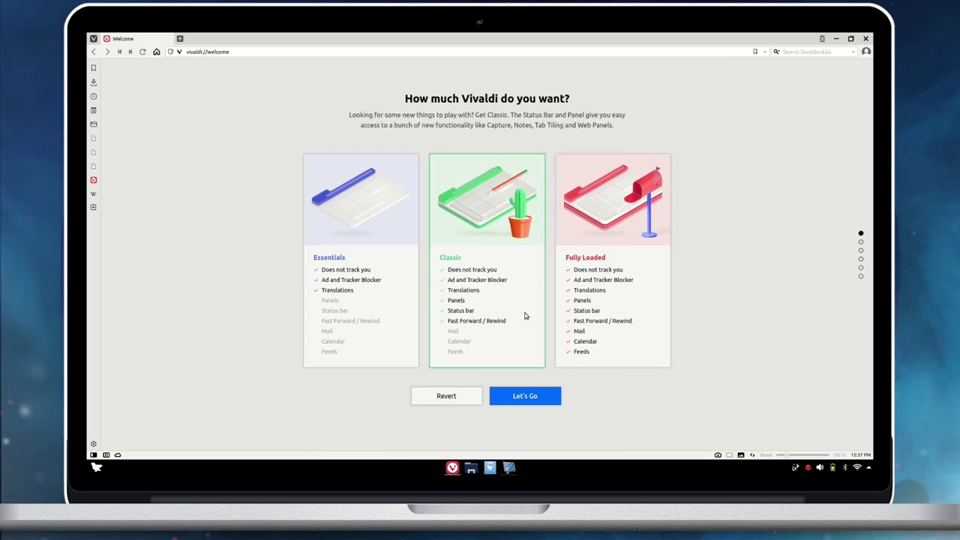
{"action": "left_click", "coordinate": [520, 394]}
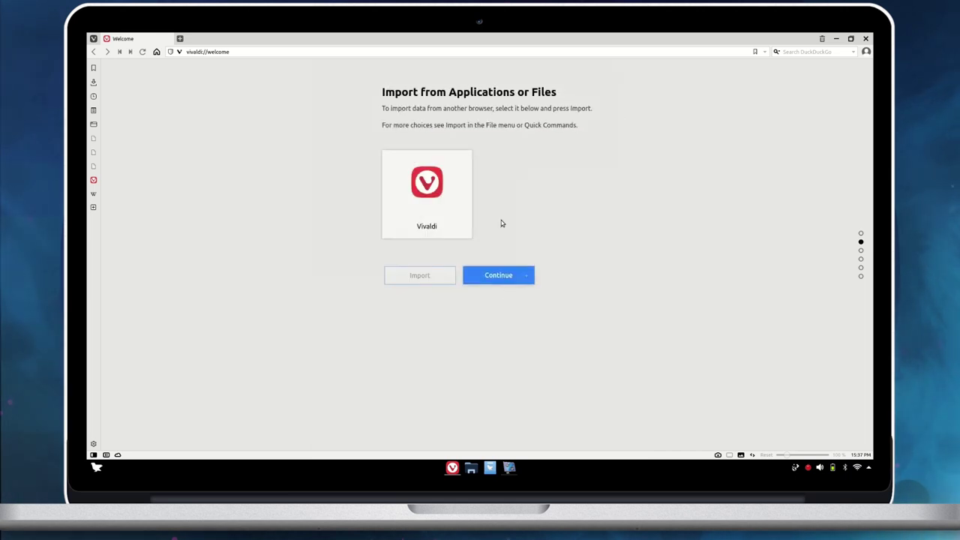
{"action": "left_click", "coordinate": [483, 276]}
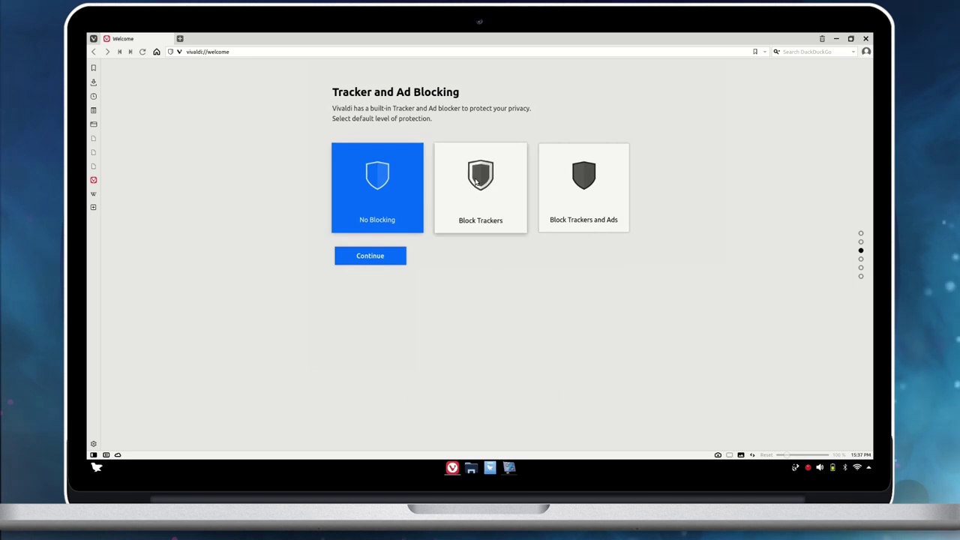
Step: Set Vivaldi's default protection to Block Trackers and Ads, and continue the setup with the tab bar at Top
{"action": "left_click", "coordinate": [555, 182]}
{"action": "left_click", "coordinate": [369, 256]}
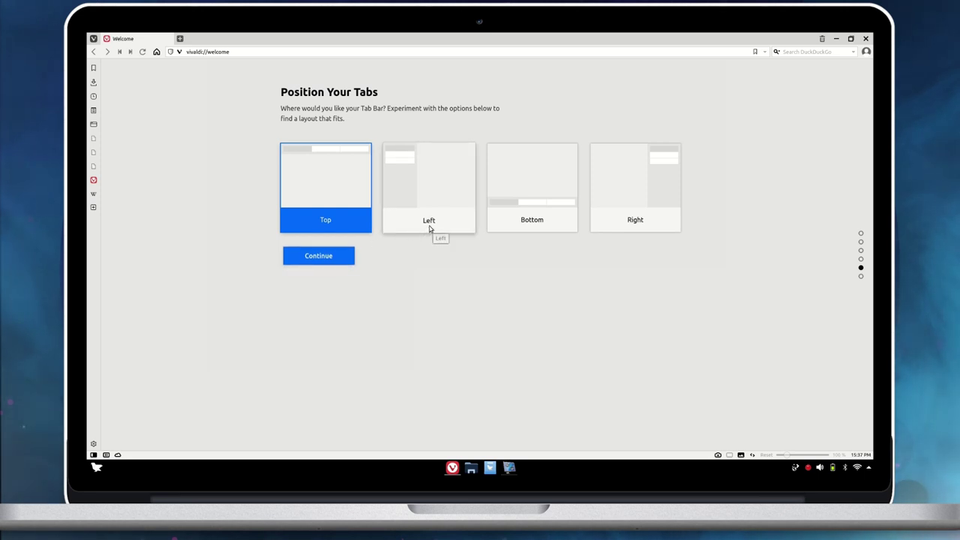
{"action": "left_click", "coordinate": [428, 227]}
{"action": "left_click", "coordinate": [401, 220]}
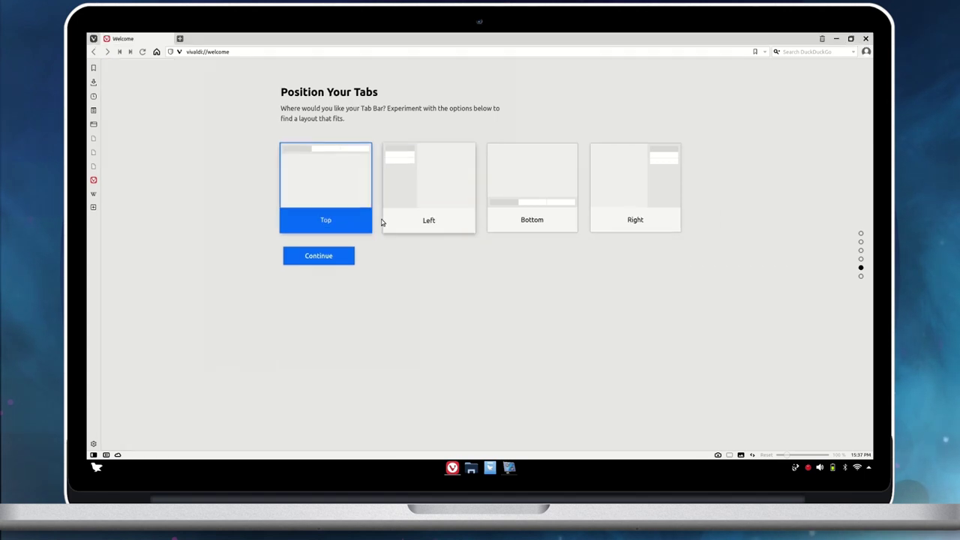
{"action": "left_click", "coordinate": [344, 258]}
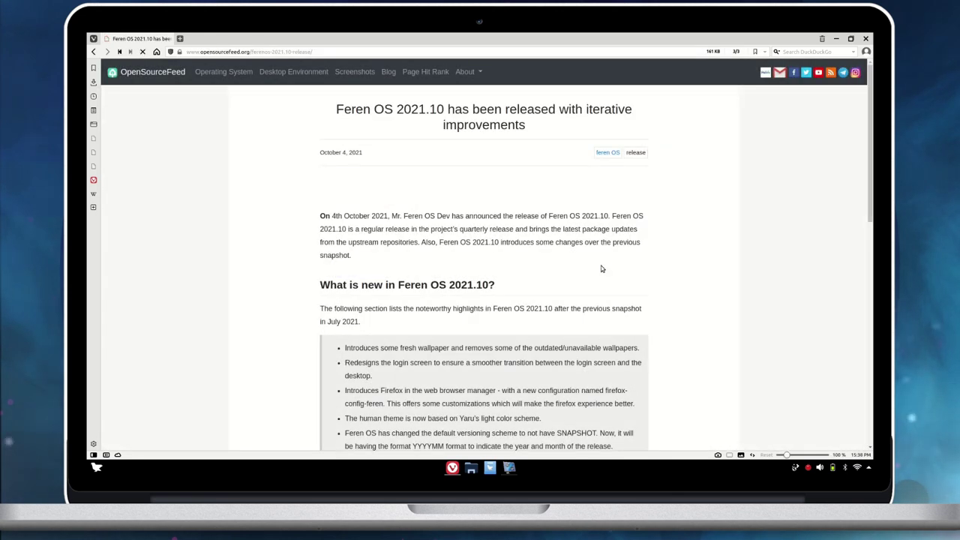
Step: Read through the OpenSourceFeed article on the Feren OS 2021.10 release down to its Video Preview section
{"action": "scroll", "coordinate": [596, 307], "scroll_direction": "down", "scroll_amount": 2}
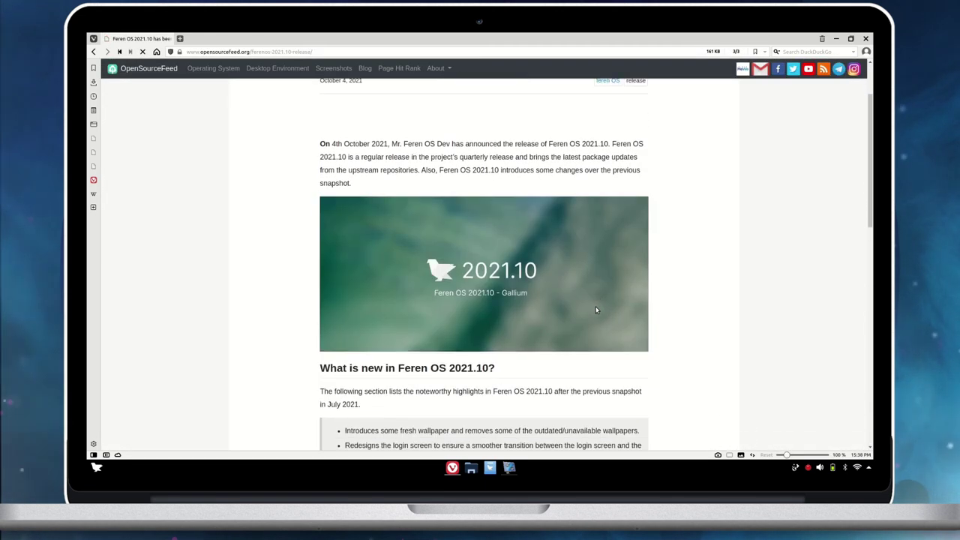
{"action": "scroll", "coordinate": [595, 306], "scroll_direction": "down", "scroll_amount": 5}
{"action": "scroll", "coordinate": [596, 309], "scroll_direction": "down", "scroll_amount": 5}
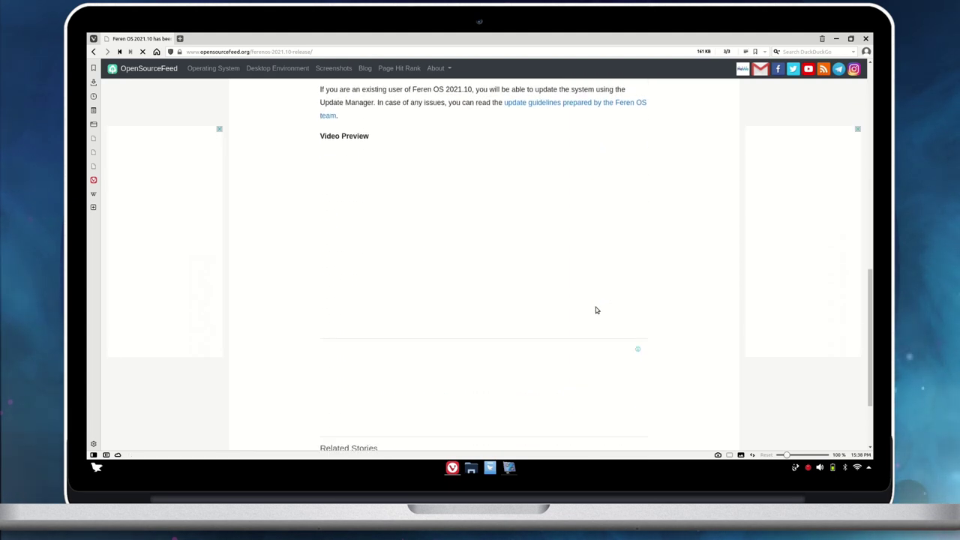
Step: Go back up through the OpenSourceFeed article on Feren OS 2021.10 to its introduction and title
{"action": "scroll", "coordinate": [595, 310], "scroll_direction": "down", "scroll_amount": 2}
{"action": "scroll", "coordinate": [595, 309], "scroll_direction": "up", "scroll_amount": 4}
{"action": "scroll", "coordinate": [596, 310], "scroll_direction": "up", "scroll_amount": 7}
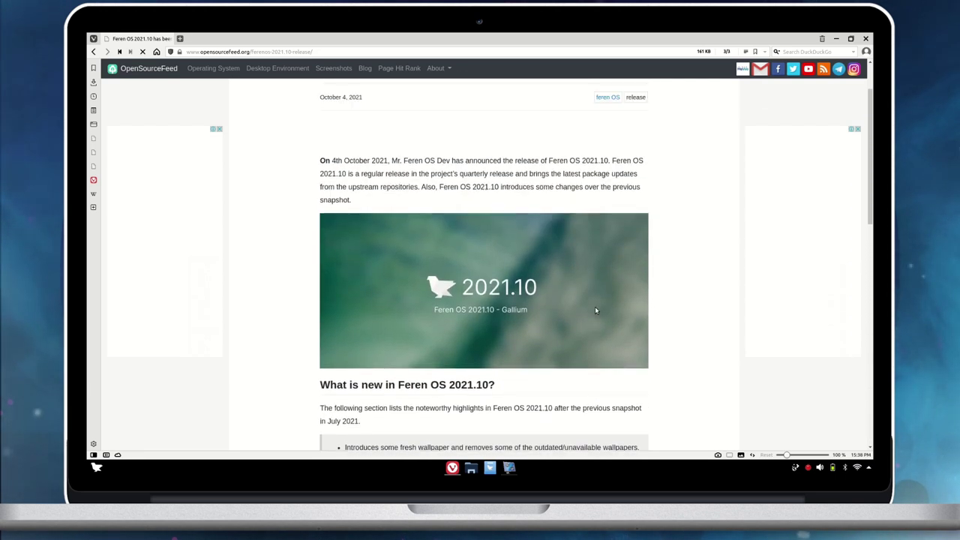
{"action": "left_click", "coordinate": [867, 52]}
{"action": "left_click", "coordinate": [790, 47]}
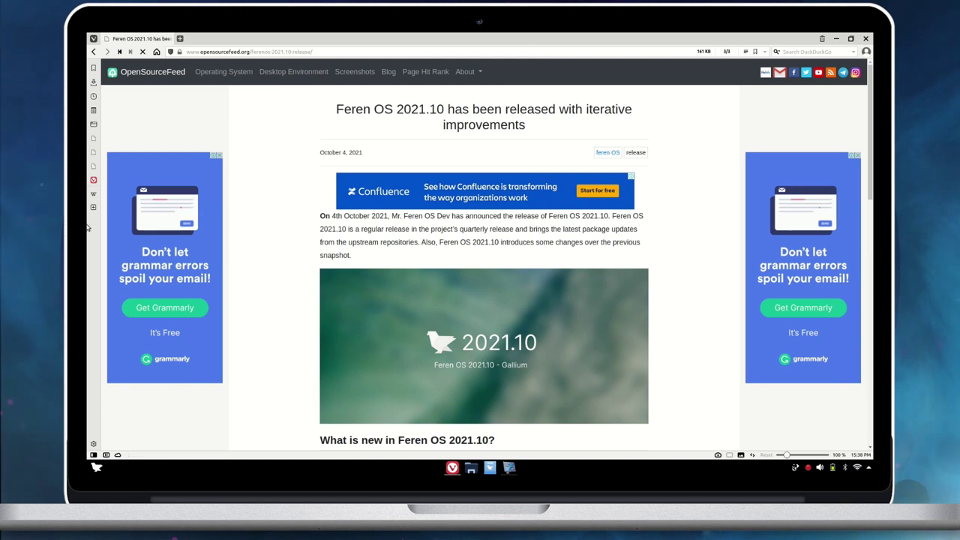
Step: Look over Vivaldi's General settings, close them, and open the browser's About page
{"action": "left_click", "coordinate": [94, 445]}
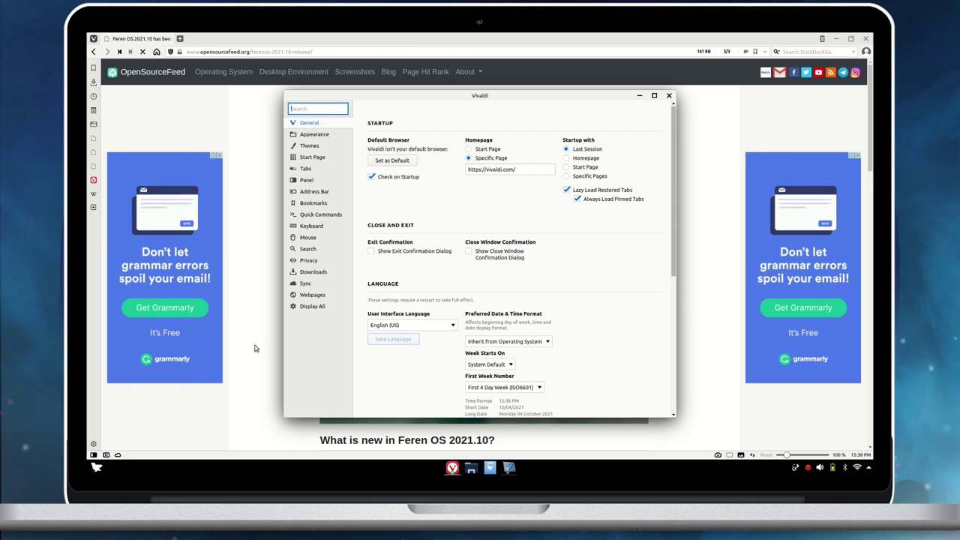
{"action": "left_click", "coordinate": [669, 96]}
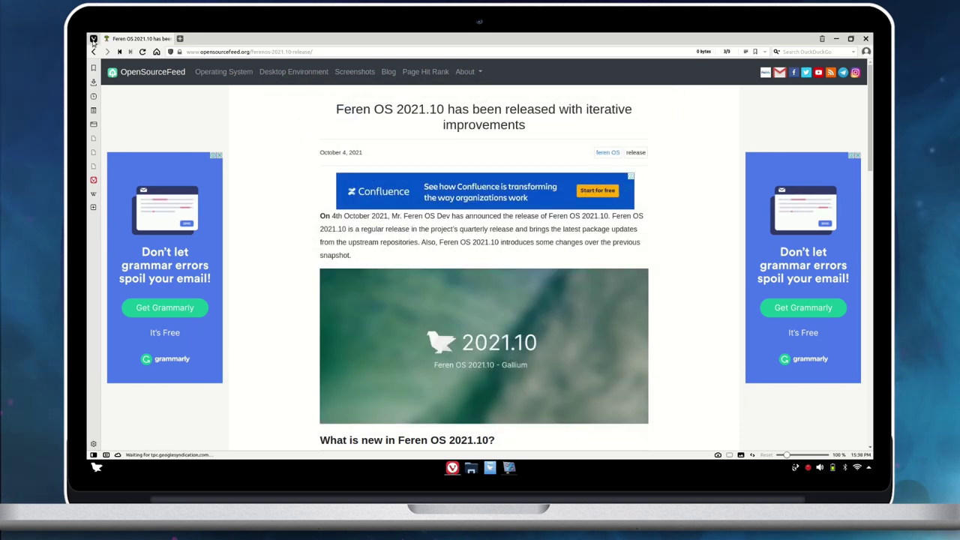
{"action": "left_click", "coordinate": [93, 39]}
{"action": "mouse_move", "coordinate": [112, 110]}
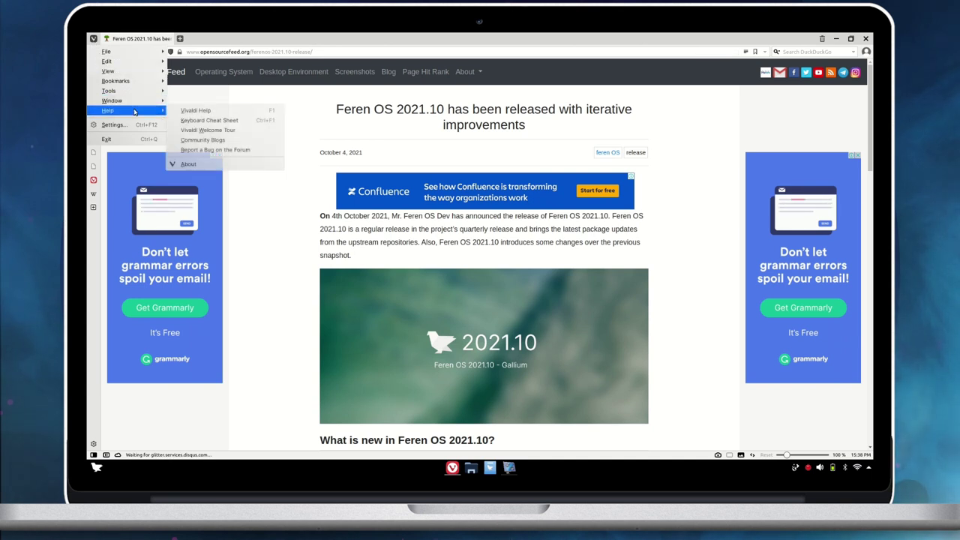
{"action": "left_click", "coordinate": [215, 163]}
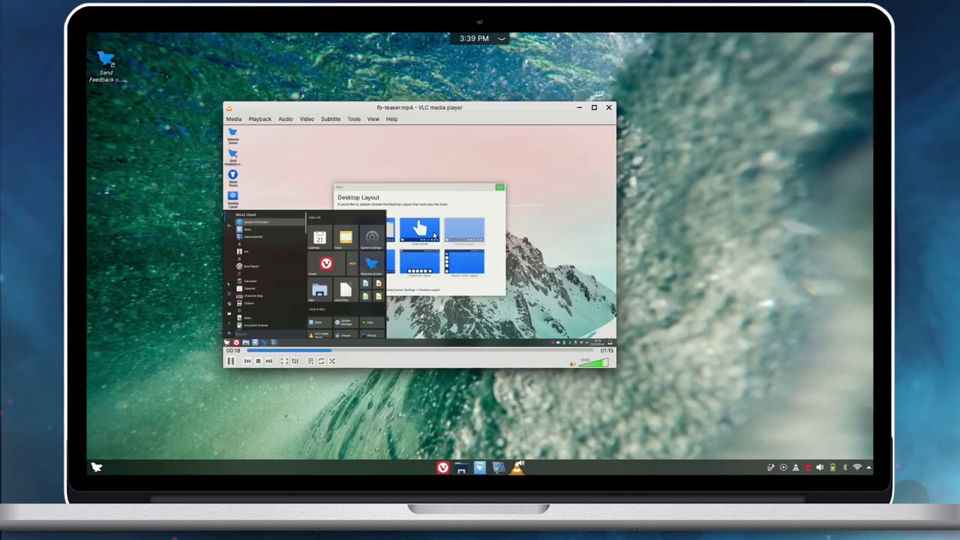
Step: Open VLC media player's About information while the teaser video plays
{"action": "left_click", "coordinate": [390, 118]}
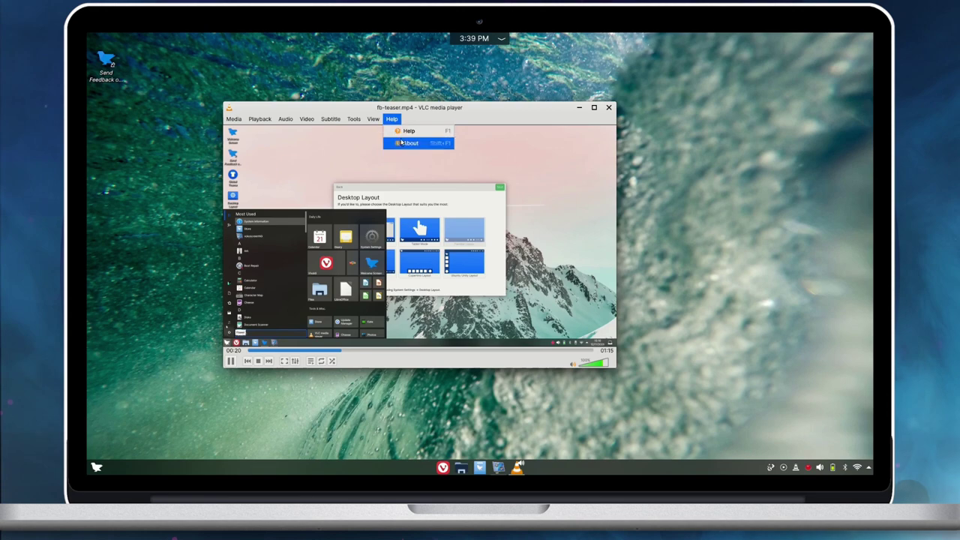
{"action": "left_click", "coordinate": [405, 142]}
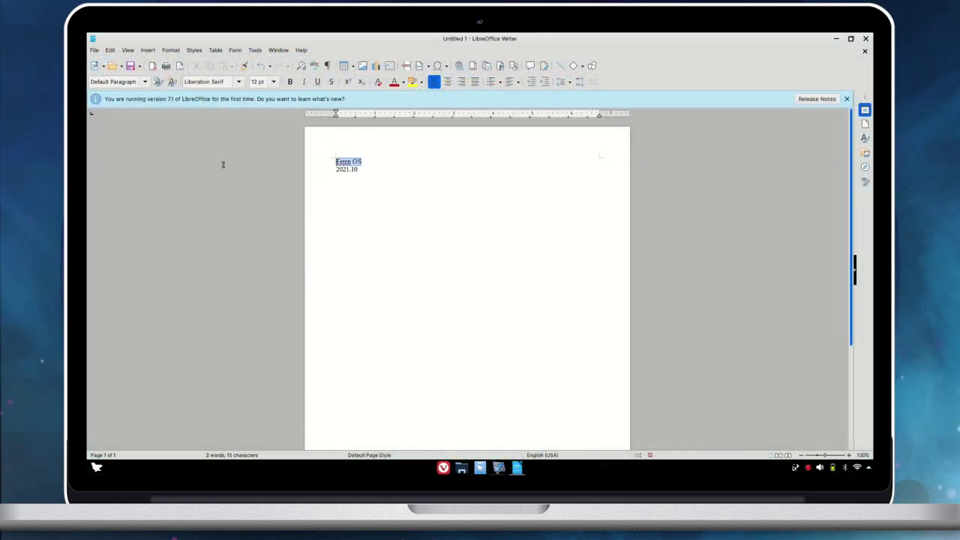
Step: Apply the Title paragraph style to the "Feren OS" line and the Subtitle style to "2021.10"
{"action": "left_click", "coordinate": [145, 81]}
{"action": "left_click", "coordinate": [107, 133]}
{"action": "double_click", "coordinate": [346, 189]}
{"action": "left_click", "coordinate": [144, 81]}
{"action": "left_click", "coordinate": [107, 145]}
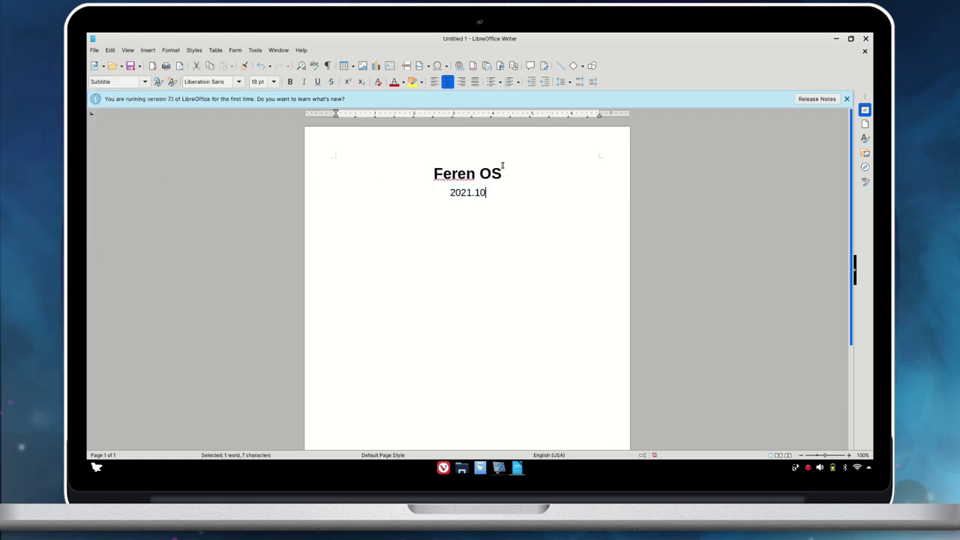
Step: Colour the "Feren OS" title text green and show the Properties sidebar
{"action": "left_click_drag", "start_coordinate": [503, 174], "coordinate": [433, 173]}
{"action": "left_click", "coordinate": [404, 82]}
{"action": "left_click", "coordinate": [469, 137]}
{"action": "left_click", "coordinate": [521, 197]}
{"action": "key", "text": "ctrl+F5"}
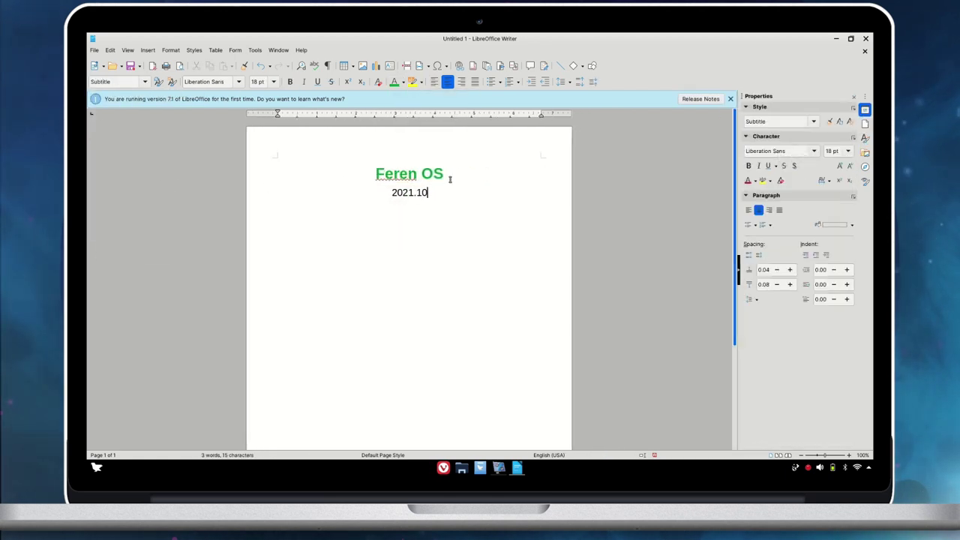
Step: Dismiss the release notes notice above the document and open LibreOffice's About information
{"action": "left_click", "coordinate": [729, 98]}
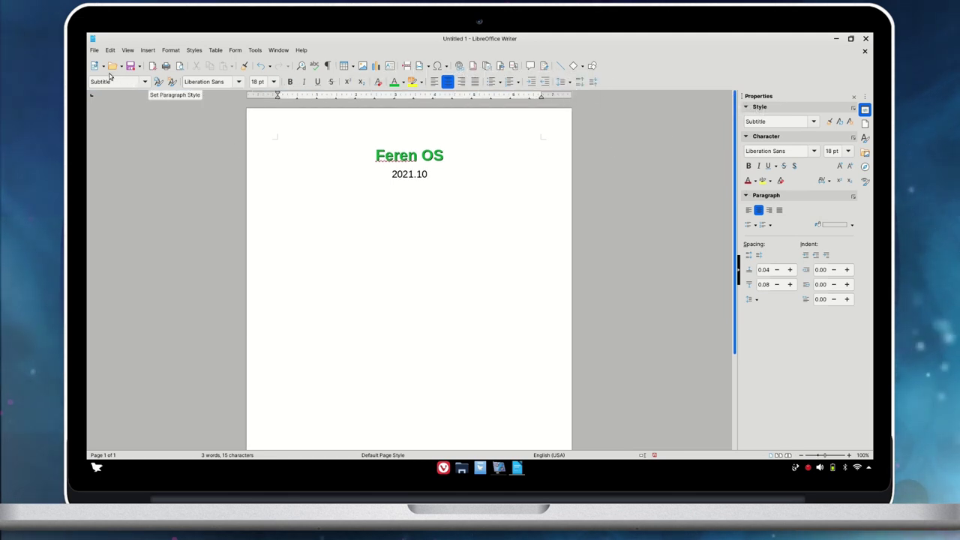
{"action": "left_click", "coordinate": [301, 49]}
{"action": "left_click", "coordinate": [330, 186]}
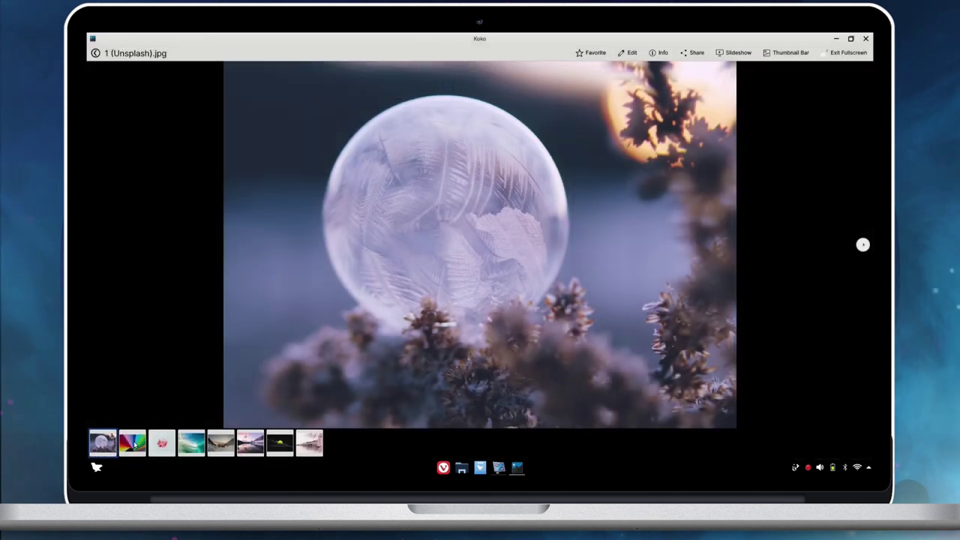
Step: Browse the wallpaper pictures in Koko from 2 (Unsplash).jpg through to 8 (Unsplash).jpg
{"action": "left_click", "coordinate": [133, 444]}
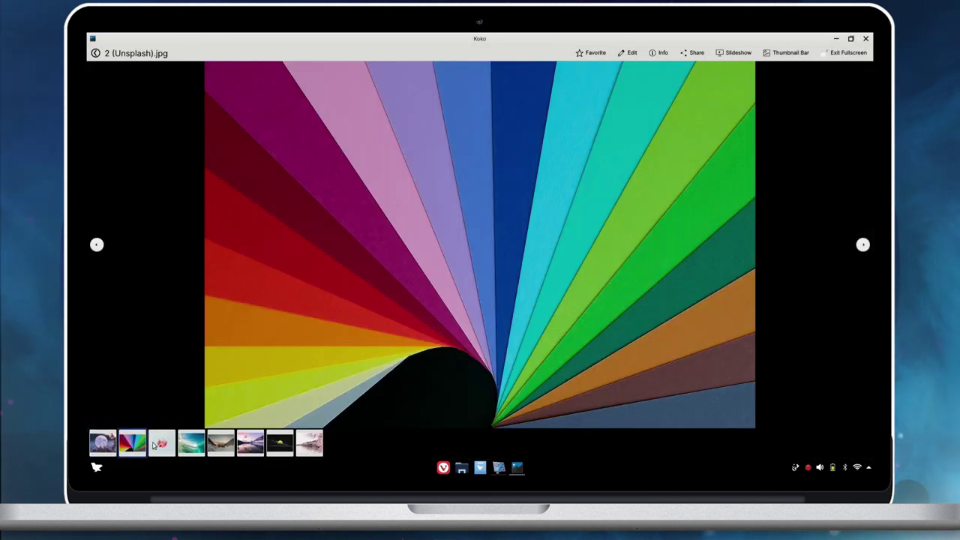
{"action": "left_click", "coordinate": [163, 445]}
{"action": "left_click", "coordinate": [199, 446]}
{"action": "left_click", "coordinate": [225, 448]}
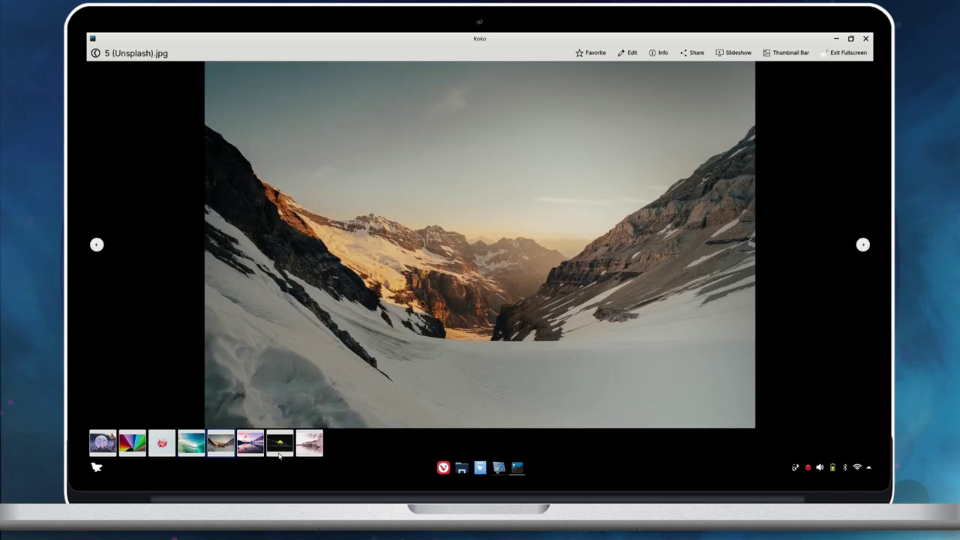
{"action": "left_click", "coordinate": [279, 448]}
{"action": "left_click", "coordinate": [312, 449]}
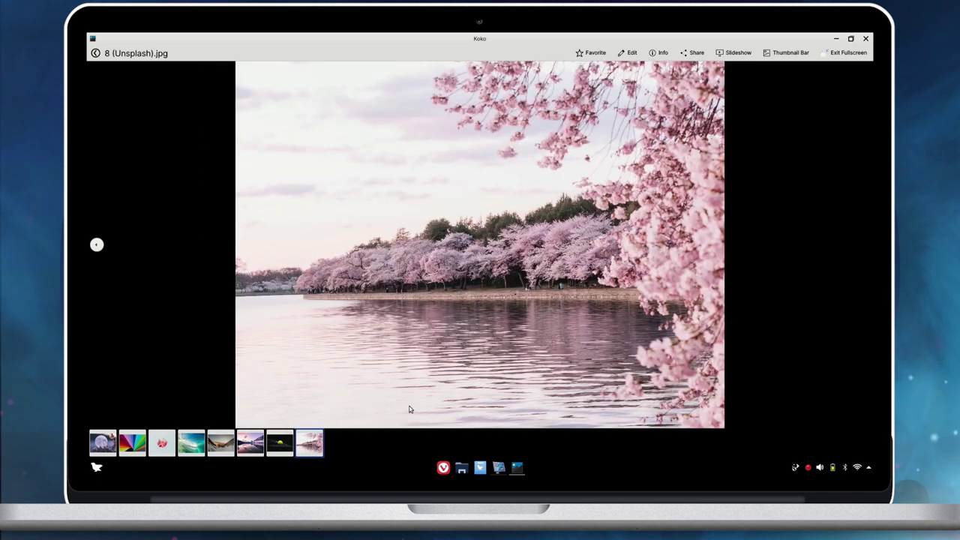
Step: View the cherry blossom picture in full screen and return Koko to its window
{"action": "left_click", "coordinate": [826, 53]}
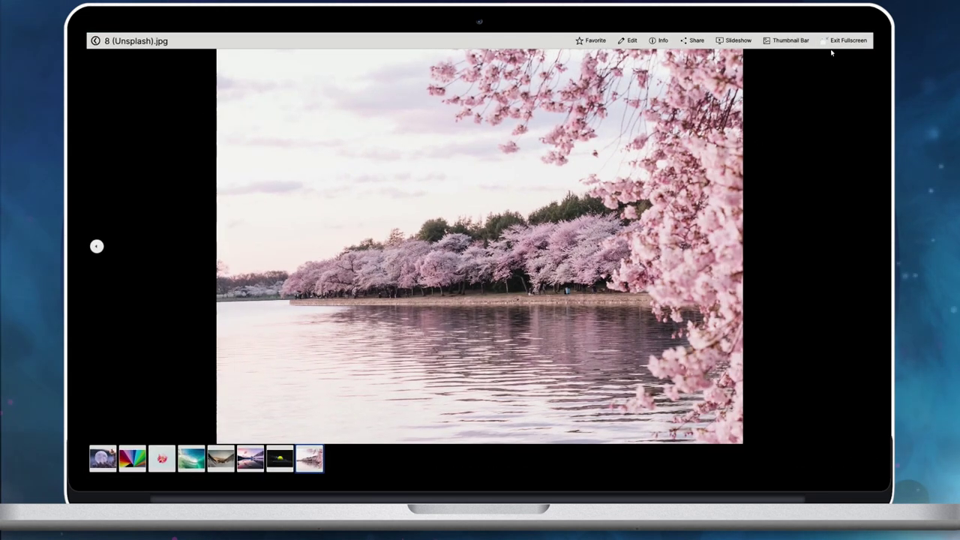
{"action": "left_click", "coordinate": [833, 42]}
{"action": "left_click", "coordinate": [459, 69]}
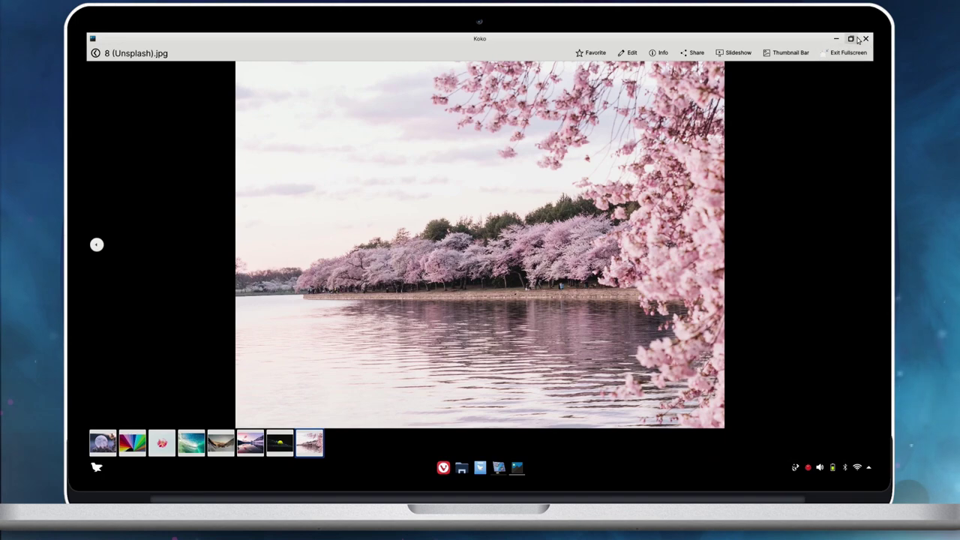
{"action": "left_click", "coordinate": [854, 38]}
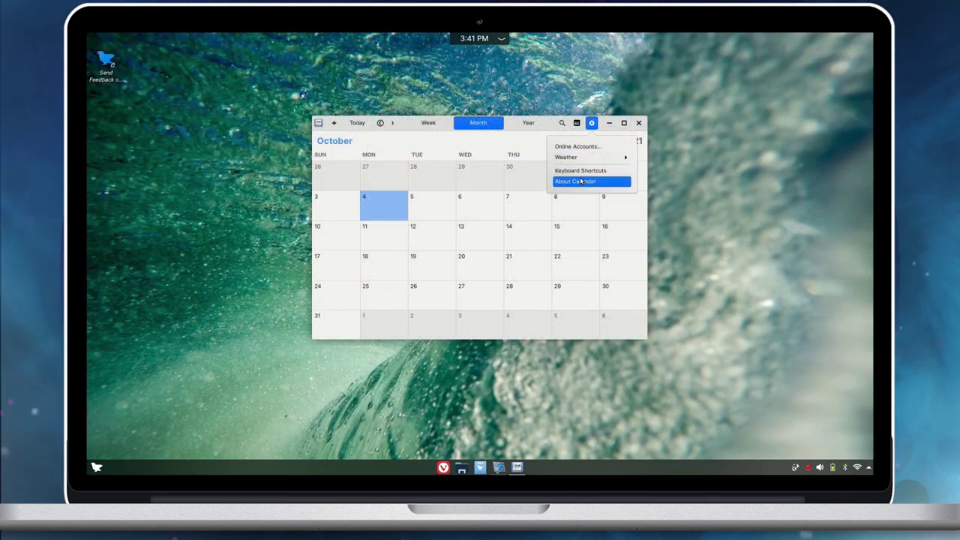
Step: Open the Calendar app's About information
{"action": "left_click", "coordinate": [586, 182]}
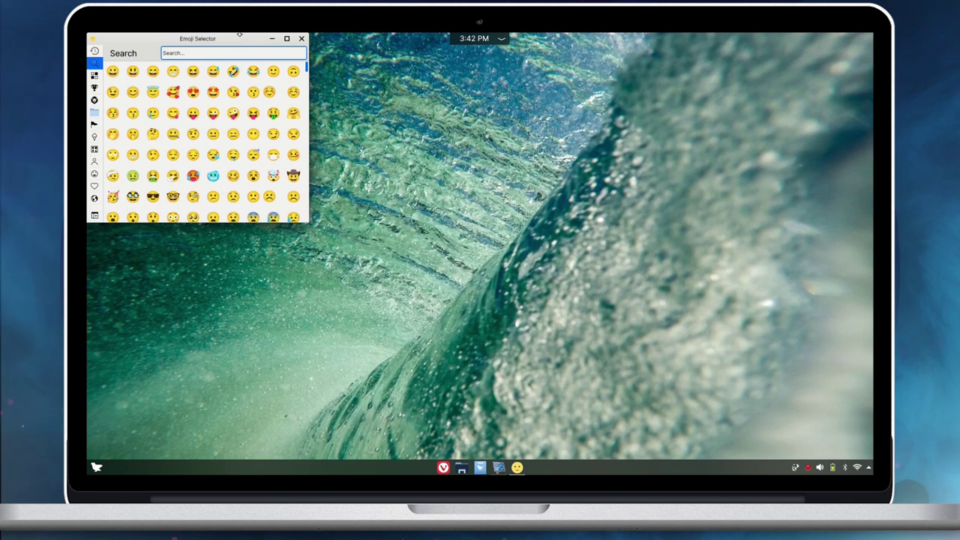
Step: Enlarge the Emoji Selector window and move it to the middle of the desktop
{"action": "left_click_drag", "start_coordinate": [310, 220], "coordinate": [507, 314]}
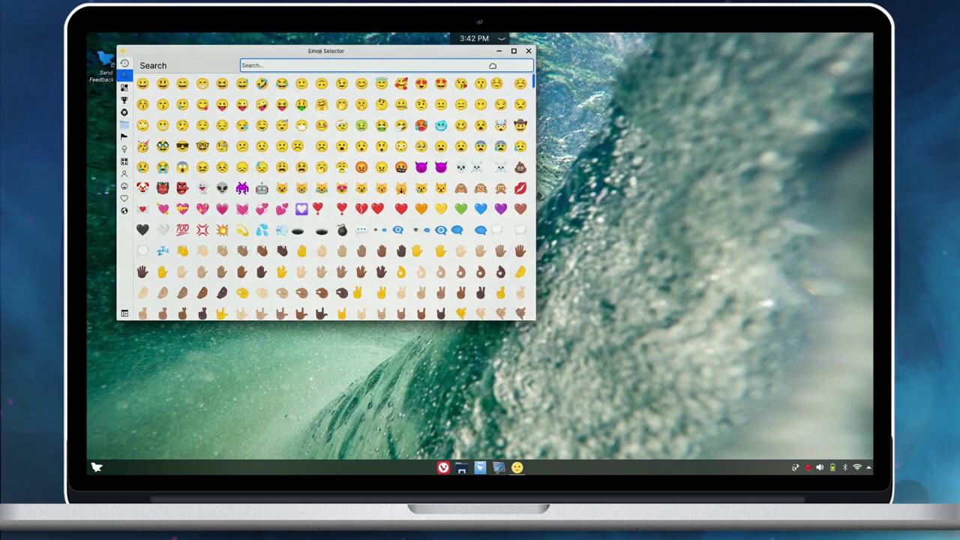
{"action": "left_click_drag", "start_coordinate": [391, 55], "coordinate": [522, 116]}
Step: Search the emoji collection for "grim", clear the search, and search for "cat"
{"action": "type", "text": "grim"}
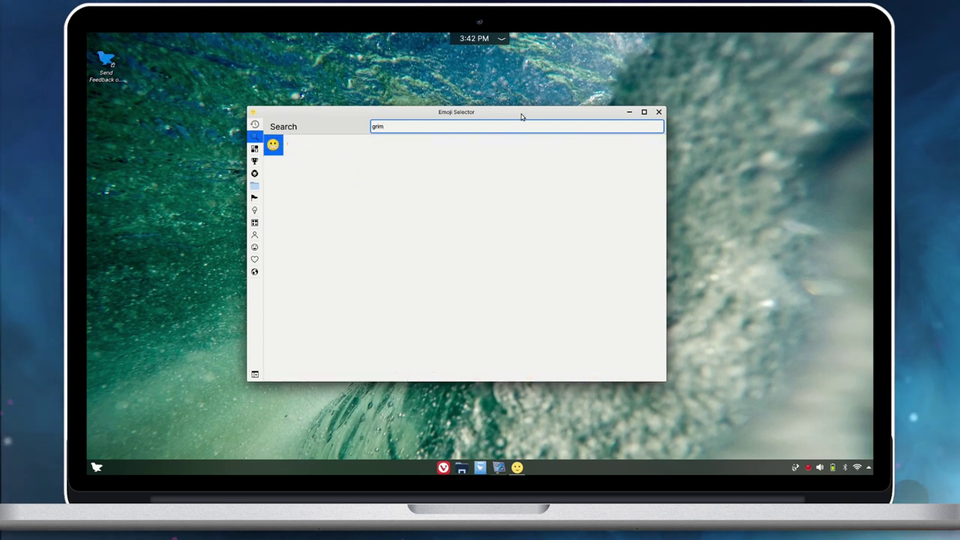
{"action": "key", "text": "BackSpace"}
{"action": "key", "text": "BackSpace"}
{"action": "key", "text": "BackSpace"}
{"action": "key", "text": "BackSpace"}
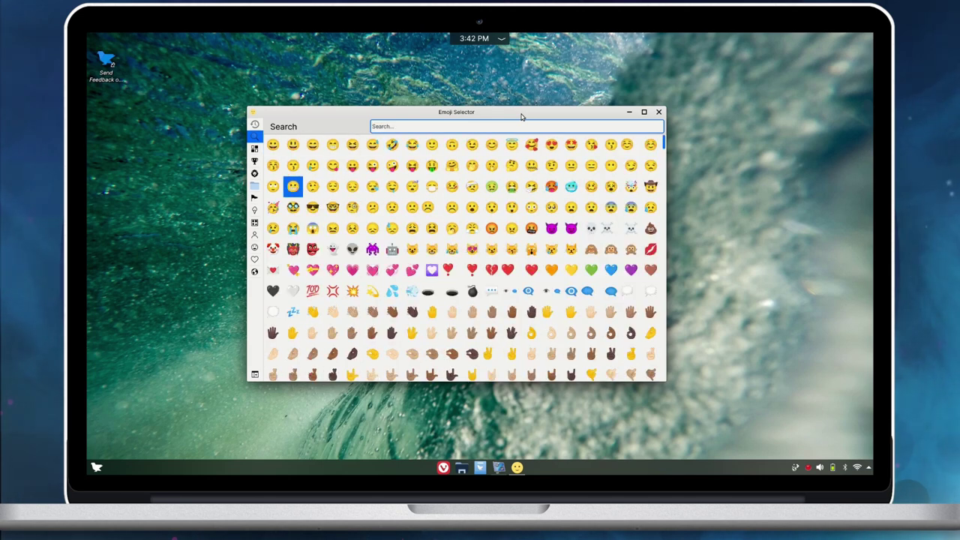
{"action": "type", "text": "cat"}
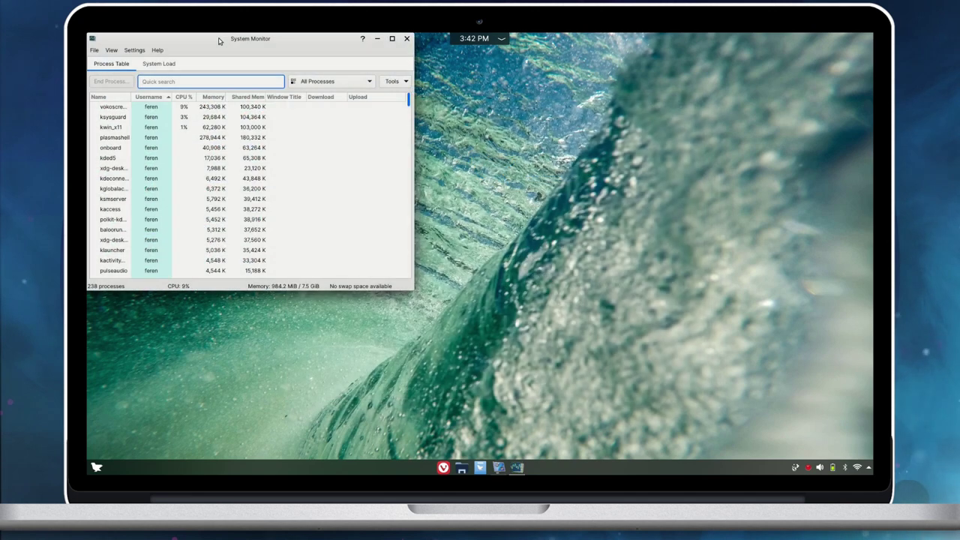
Step: Move the System Monitor window to the middle of the desktop and view its System Load graphs
{"action": "left_click_drag", "start_coordinate": [196, 48], "coordinate": [447, 162]}
{"action": "left_click", "coordinate": [397, 174]}
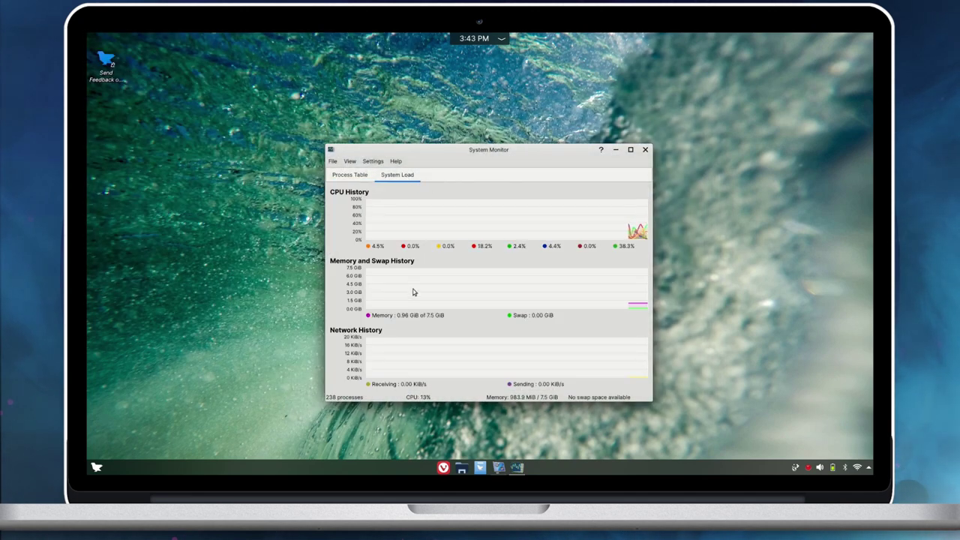
Step: Sort the process table by memory to examine the heaviest processes, and go back to the System Load graphs
{"action": "left_click", "coordinate": [351, 175]}
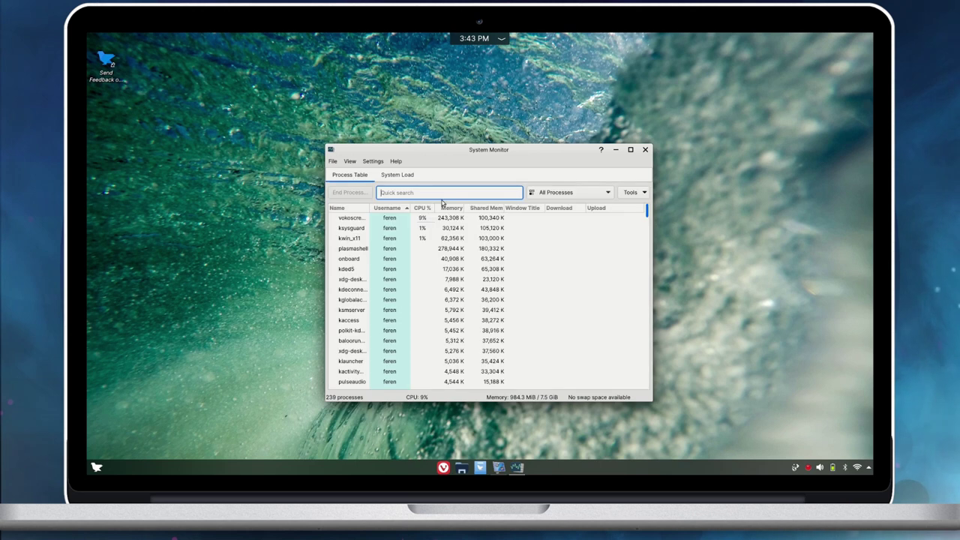
{"action": "left_click", "coordinate": [453, 208]}
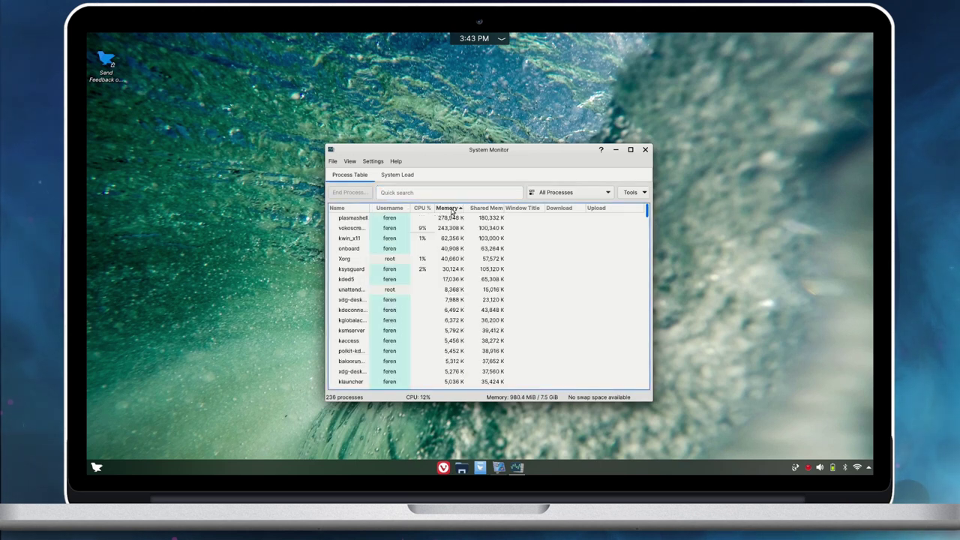
{"action": "left_click", "coordinate": [364, 229]}
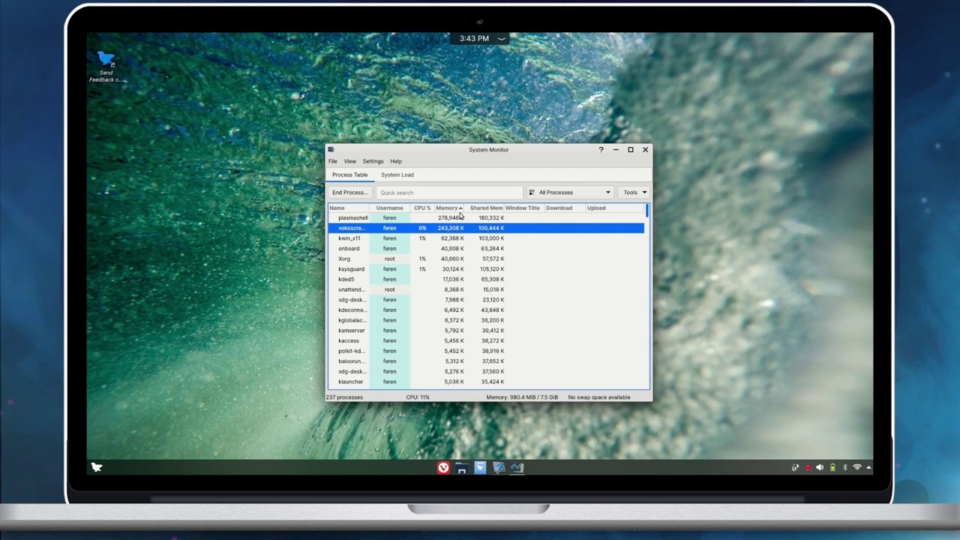
{"action": "left_click", "coordinate": [396, 177]}
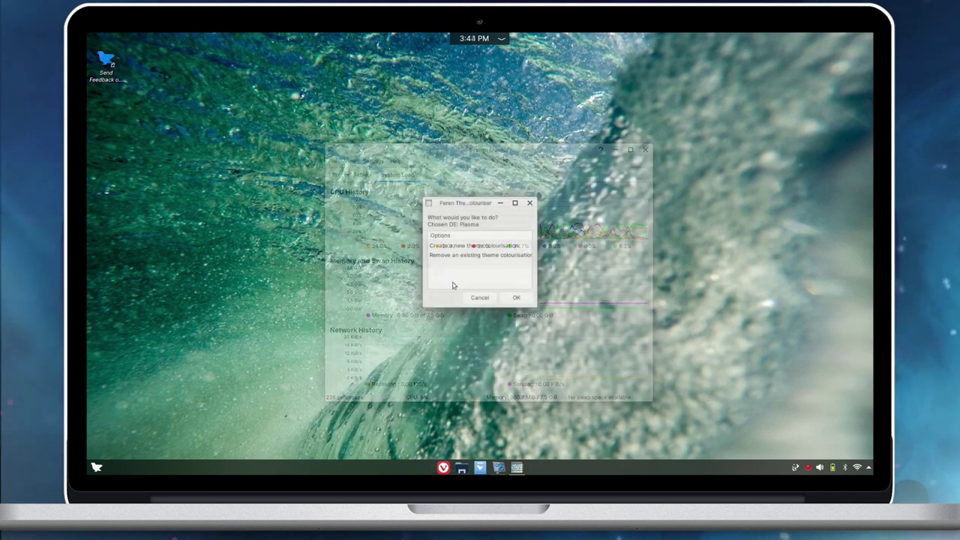
Step: Create a new theme colourisation based on the Feren OS Theme and choose green as its colour
{"action": "left_click", "coordinate": [474, 246]}
{"action": "left_click", "coordinate": [516, 298]}
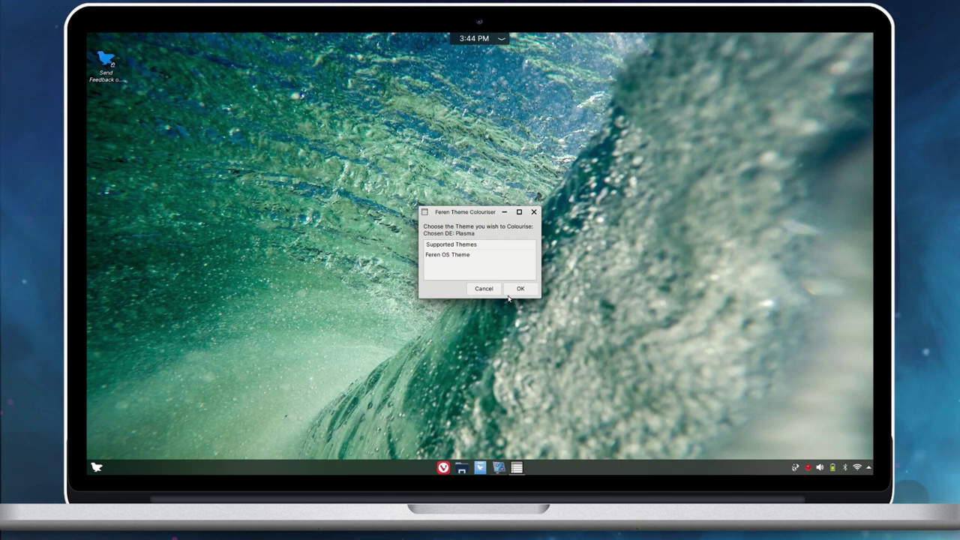
{"action": "left_click", "coordinate": [466, 256]}
{"action": "left_click", "coordinate": [521, 288]}
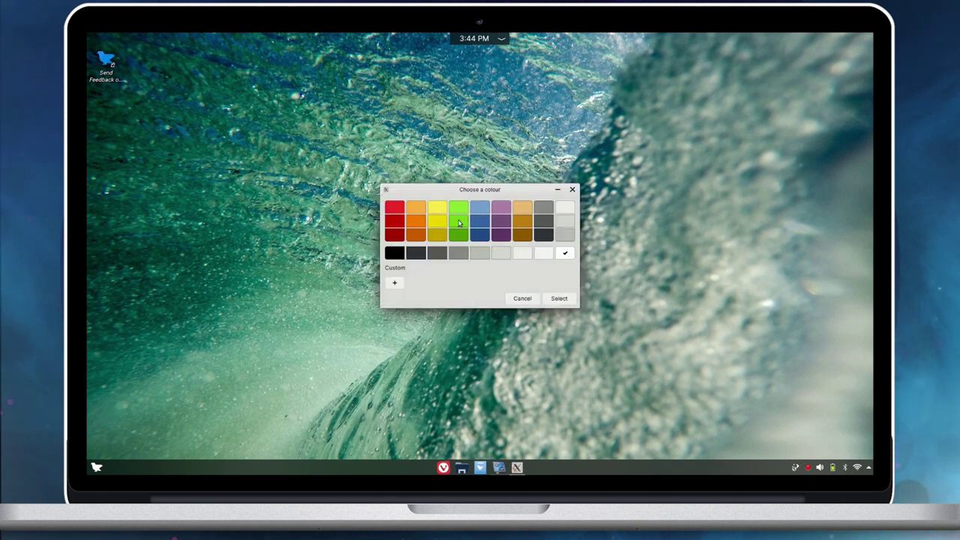
{"action": "left_click", "coordinate": [558, 299]}
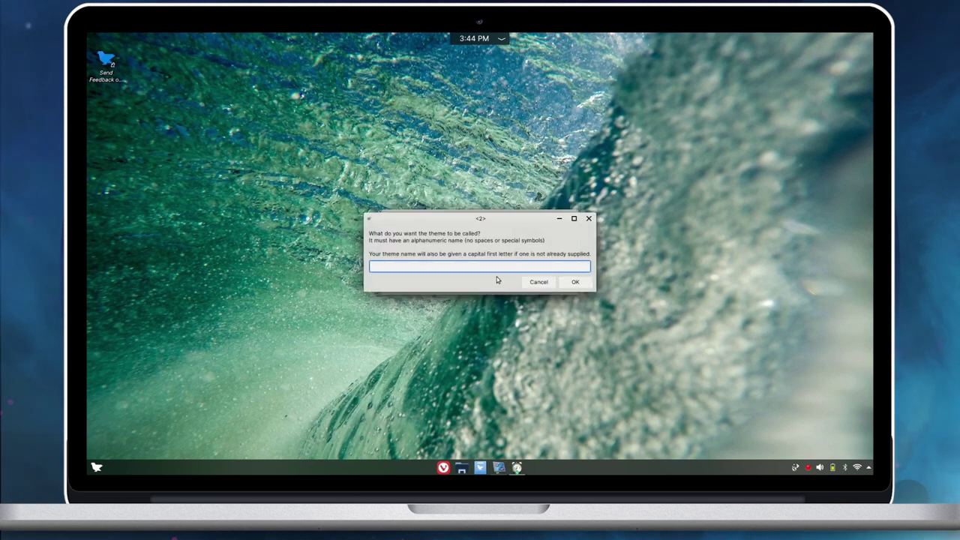
Step: Name the new theme Greenery and have its title bar coloured according to the chosen colour
{"action": "type", "text": "Greenery"}
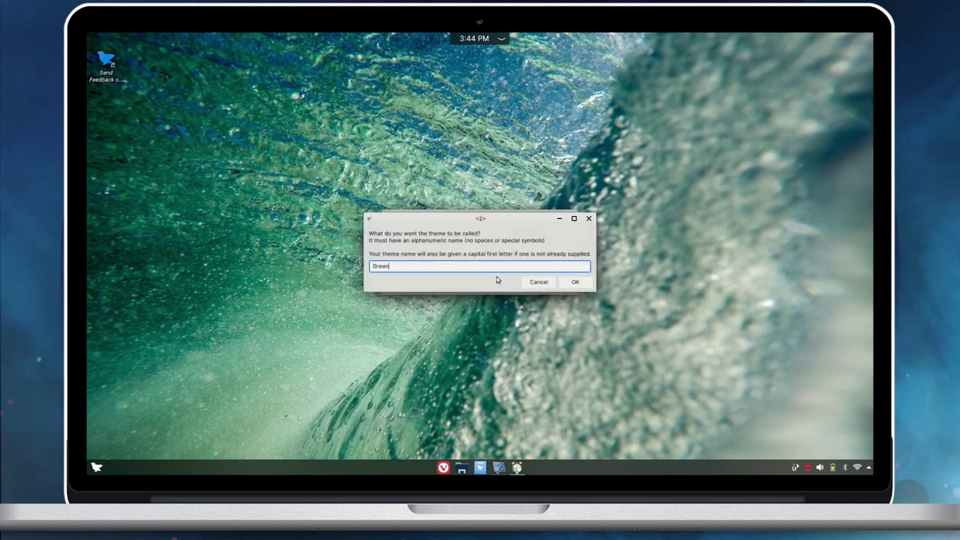
{"action": "left_click", "coordinate": [572, 281]}
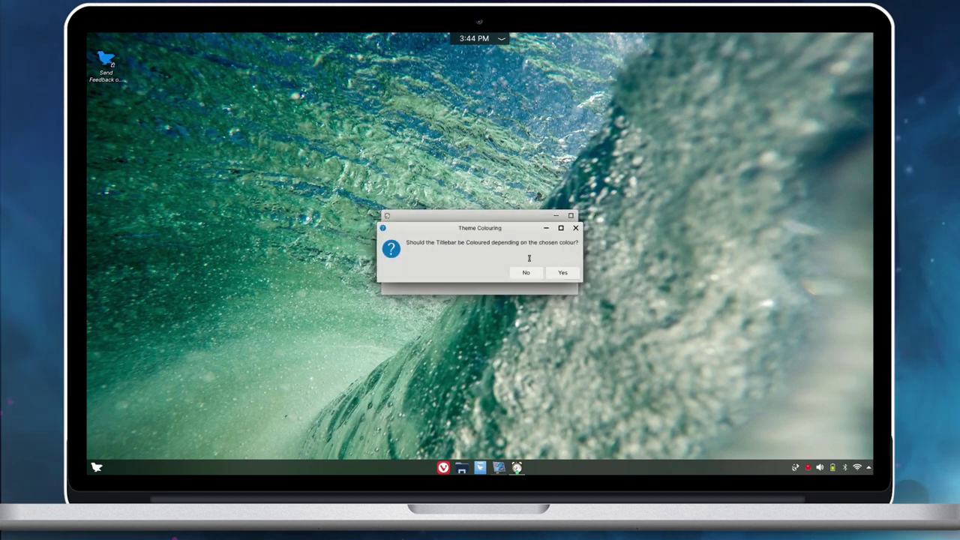
{"action": "left_click", "coordinate": [559, 273]}
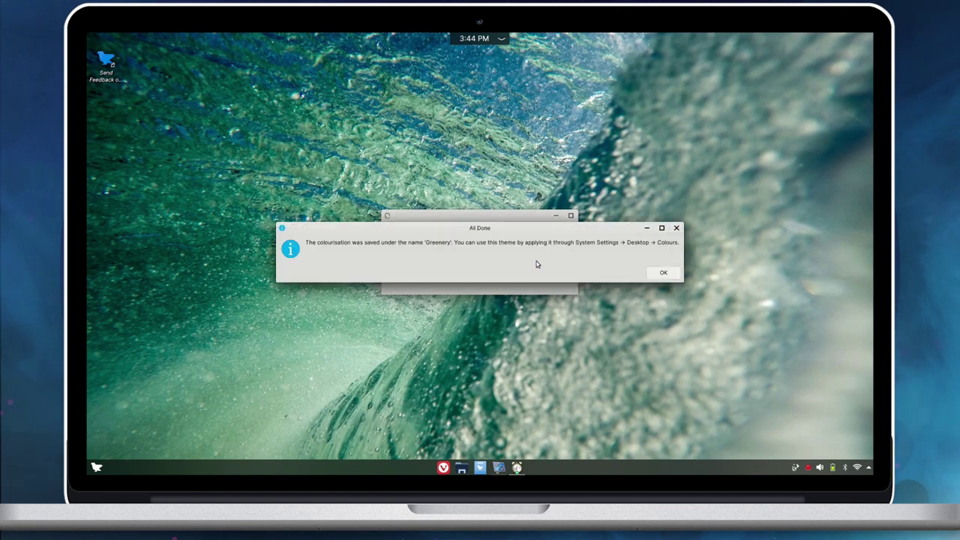
{"action": "left_click", "coordinate": [660, 272]}
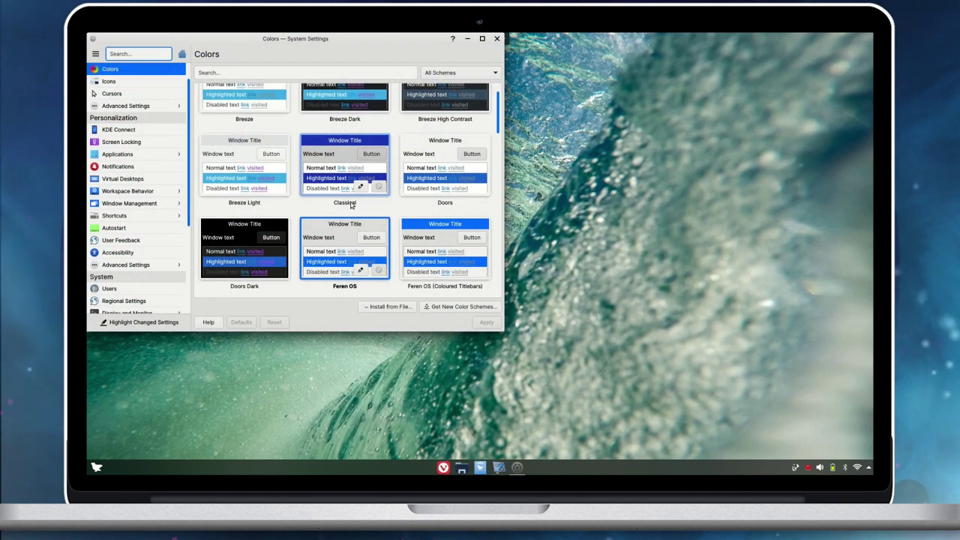
Step: Find the custom Greenery scheme among the colour schemes and apply it to the desktop
{"action": "scroll", "coordinate": [368, 214], "scroll_direction": "down", "scroll_amount": 3}
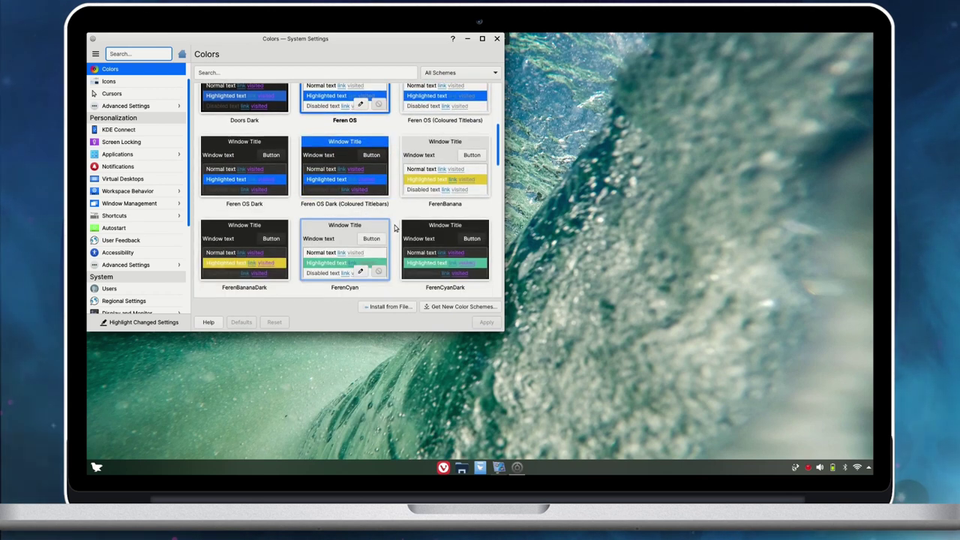
{"action": "scroll", "coordinate": [395, 228], "scroll_direction": "down", "scroll_amount": 1}
{"action": "scroll", "coordinate": [396, 228], "scroll_direction": "down", "scroll_amount": 5}
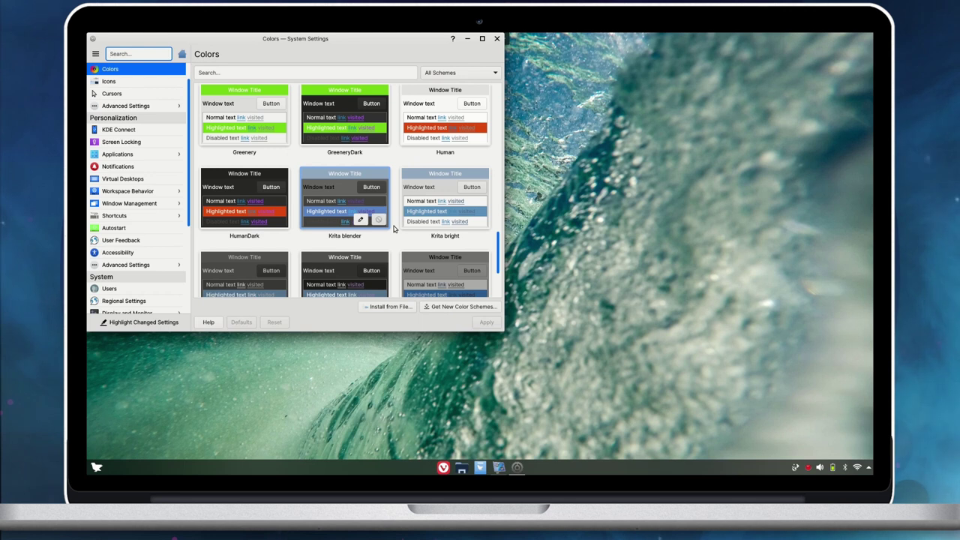
{"action": "scroll", "coordinate": [394, 228], "scroll_direction": "up", "scroll_amount": 1}
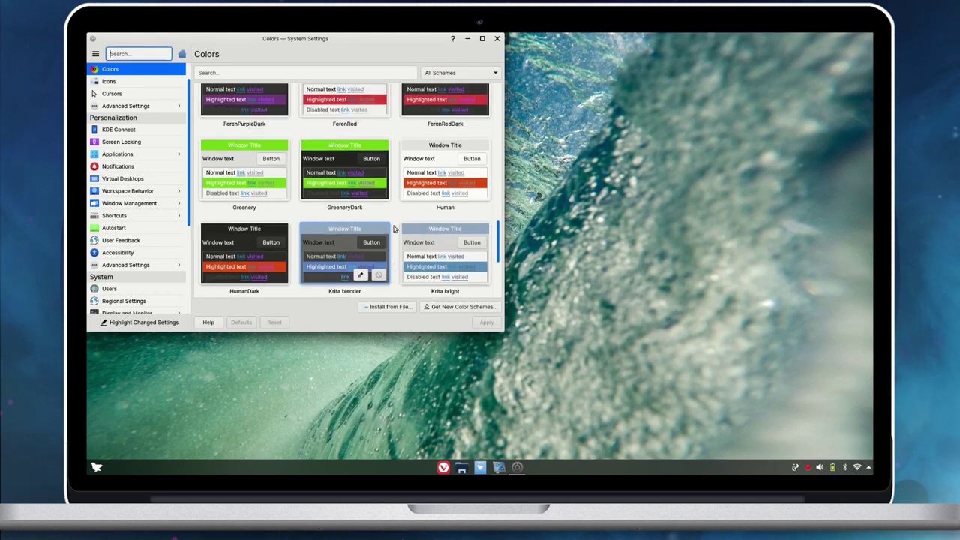
{"action": "left_click", "coordinate": [248, 172]}
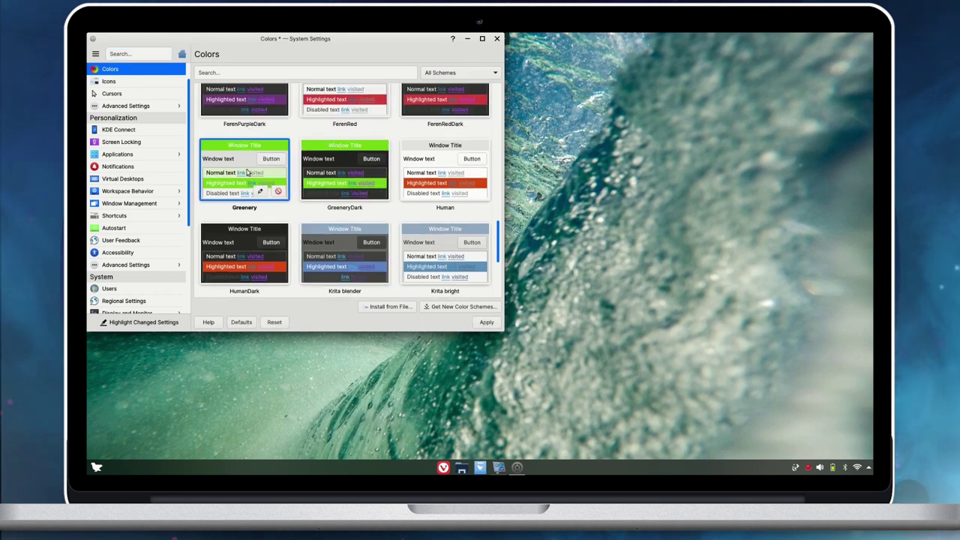
{"action": "left_click", "coordinate": [487, 322]}
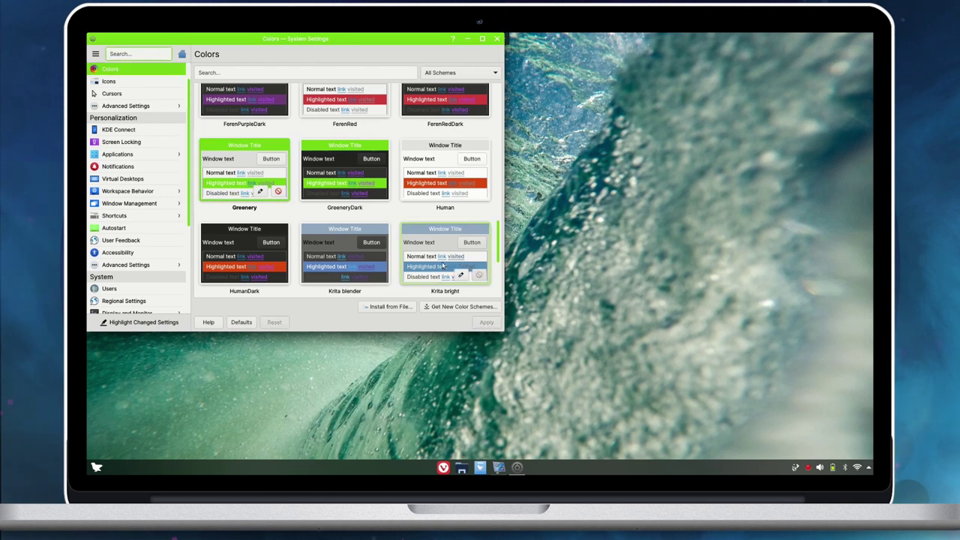
Step: Apply the GreeneryDark colour scheme and look through the scheme list in its dark colours
{"action": "left_click", "coordinate": [358, 182]}
{"action": "left_click", "coordinate": [487, 322]}
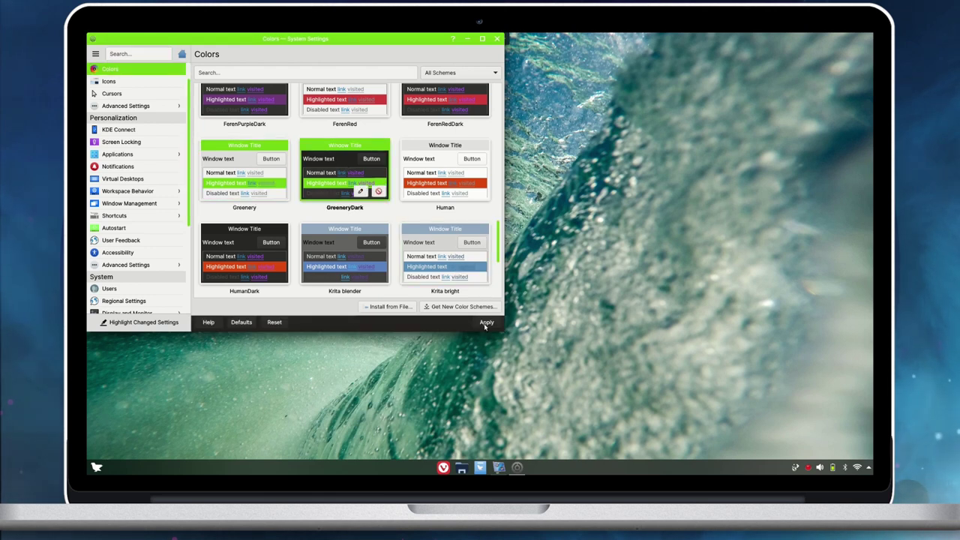
{"action": "scroll", "coordinate": [392, 197], "scroll_direction": "up", "scroll_amount": 1}
{"action": "scroll", "coordinate": [392, 198], "scroll_direction": "up", "scroll_amount": 6}
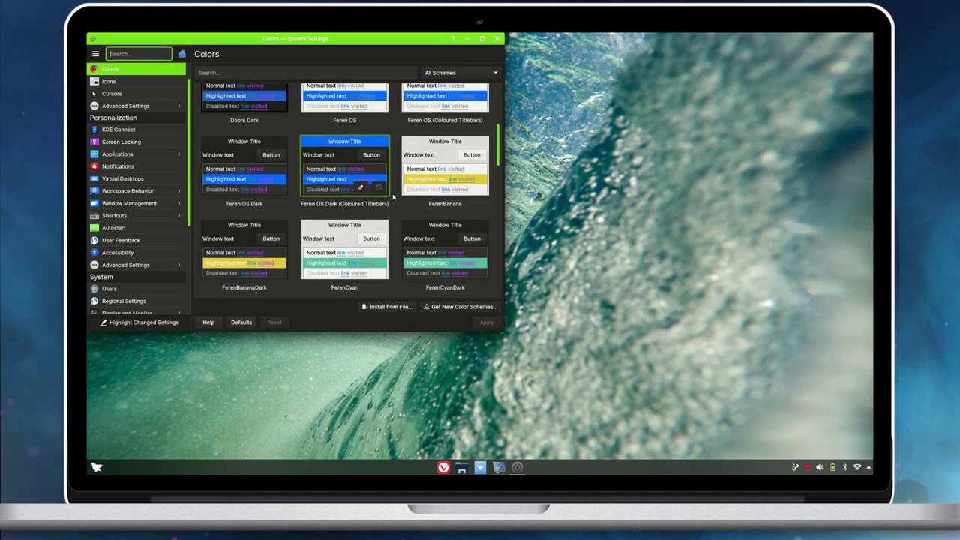
{"action": "scroll", "coordinate": [392, 203], "scroll_direction": "down", "scroll_amount": 1}
{"action": "scroll", "coordinate": [391, 213], "scroll_direction": "down", "scroll_amount": 4}
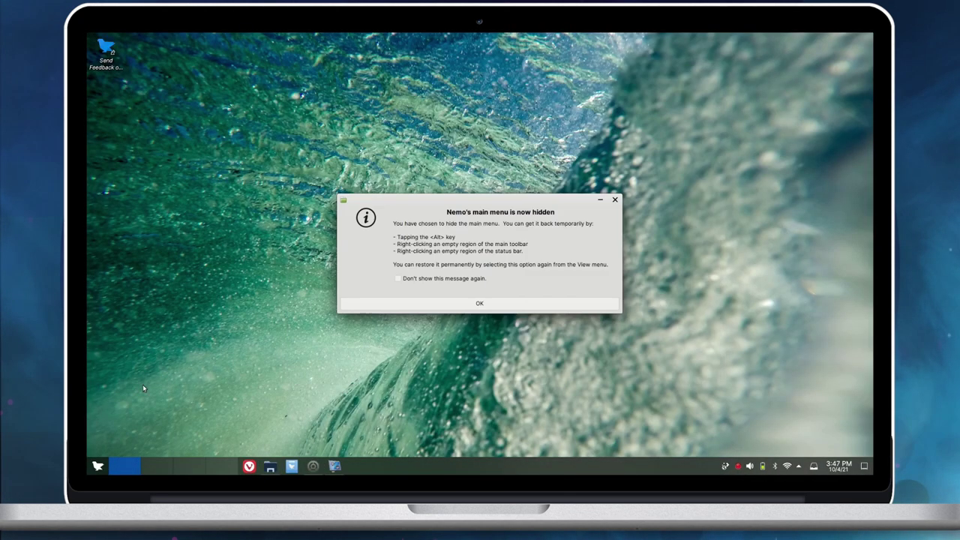
Step: Dismiss the notice about Nemo's hidden main menu and browse the Utilities applications in the launcher
{"action": "left_click", "coordinate": [480, 304]}
{"action": "left_click", "coordinate": [98, 466]}
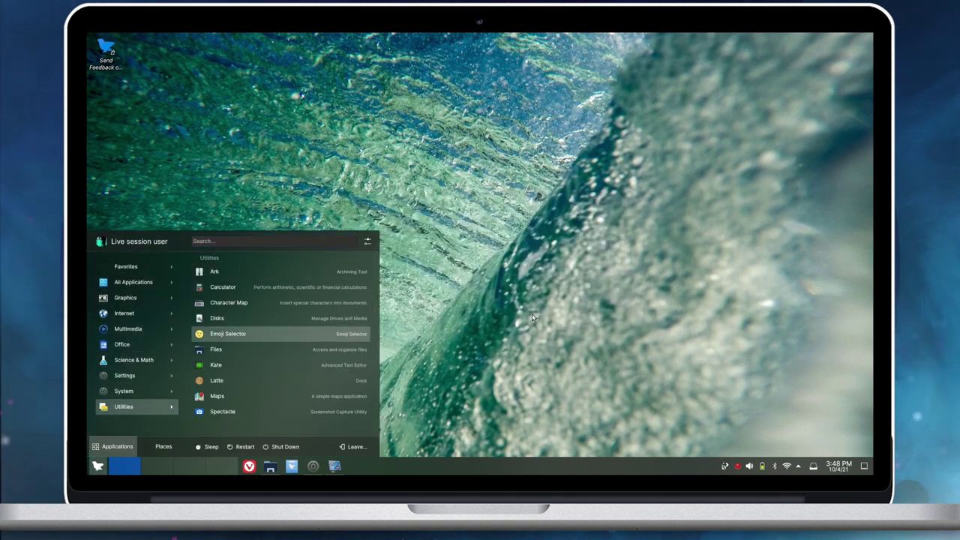
{"action": "key", "text": "Escape"}
Step: Apply the Classical desktop layout and browse the Graphics category in its application menu
{"action": "left_click", "coordinate": [292, 466]}
{"action": "left_click", "coordinate": [553, 132]}
{"action": "left_click", "coordinate": [691, 361]}
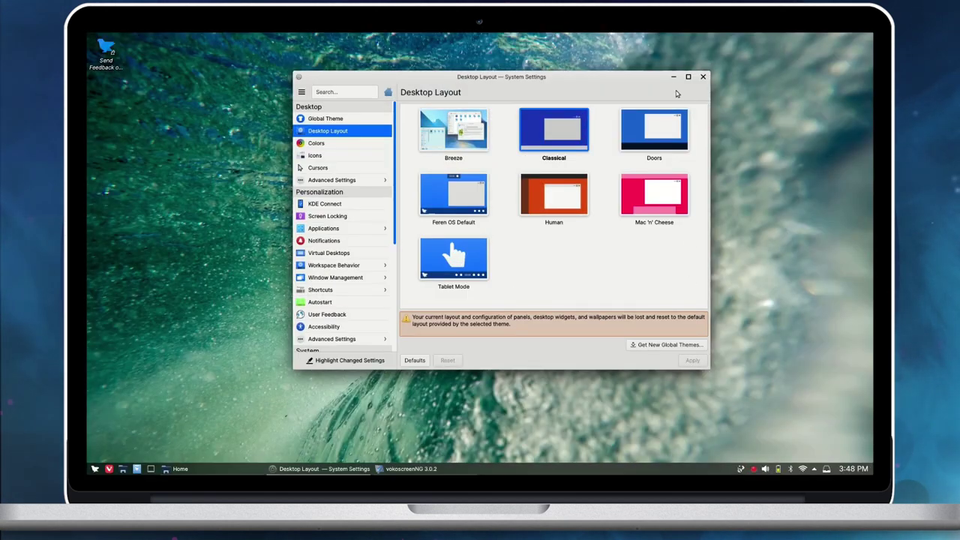
{"action": "left_click", "coordinate": [95, 469]}
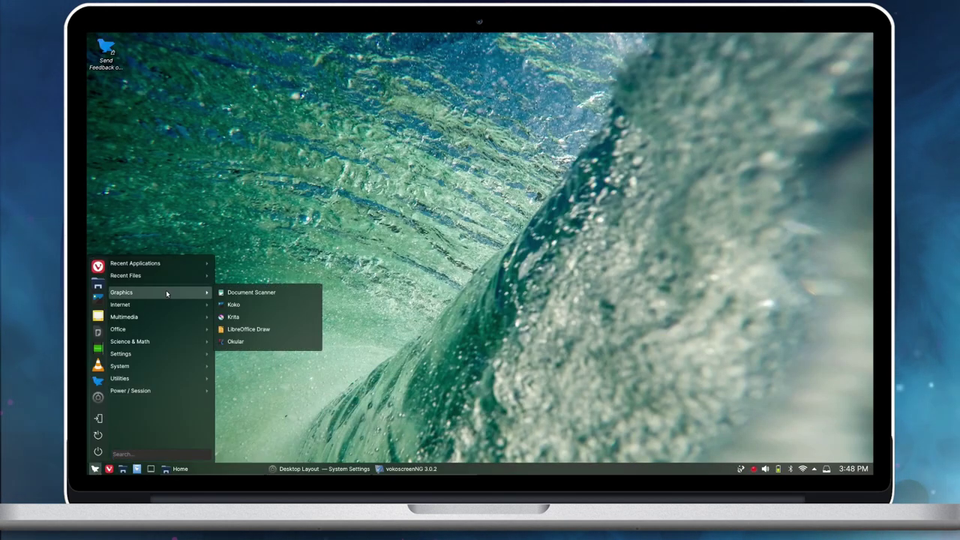
Step: Apply the Doors desktop layout, clearing the settings window and Nemo's menu notice from the desktop
{"action": "left_click", "coordinate": [319, 469]}
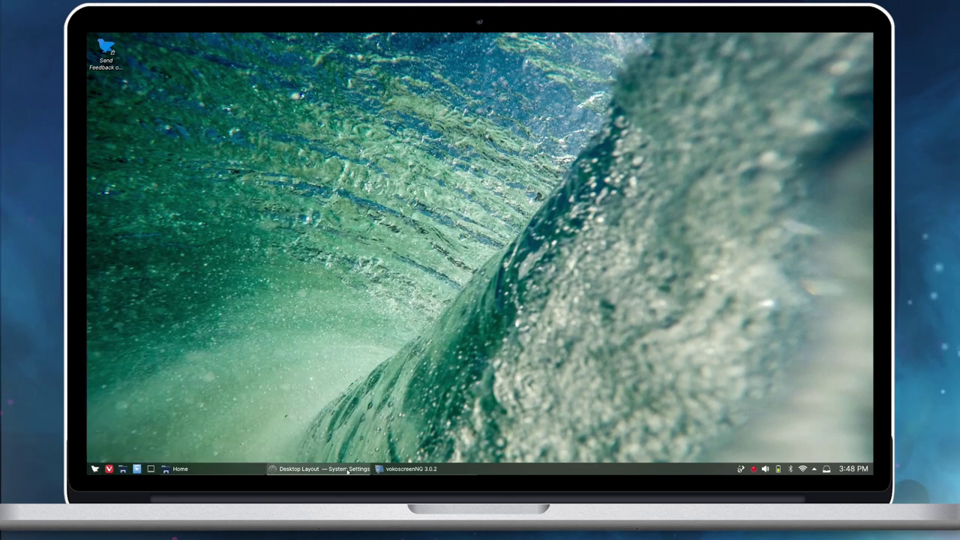
{"action": "left_click", "coordinate": [654, 132]}
{"action": "left_click", "coordinate": [692, 360]}
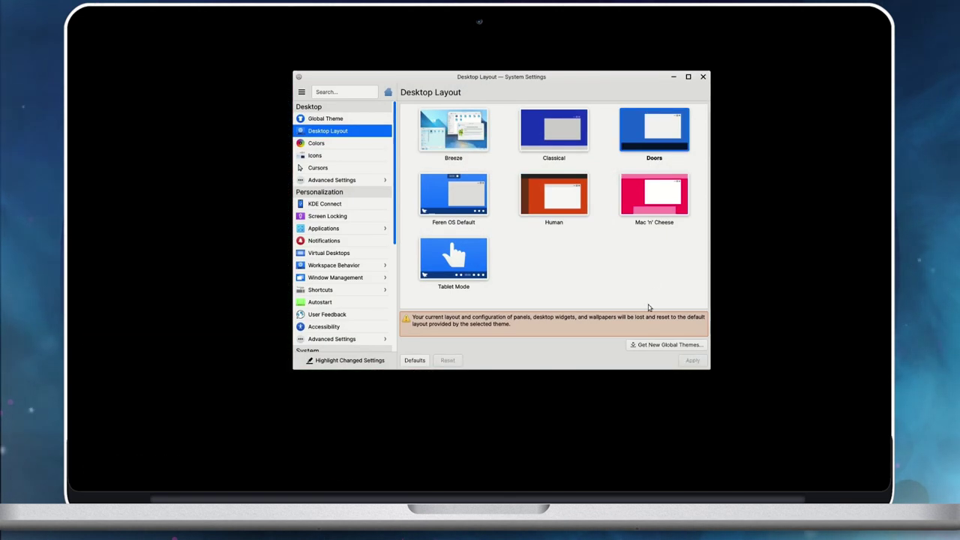
{"action": "left_click", "coordinate": [674, 76]}
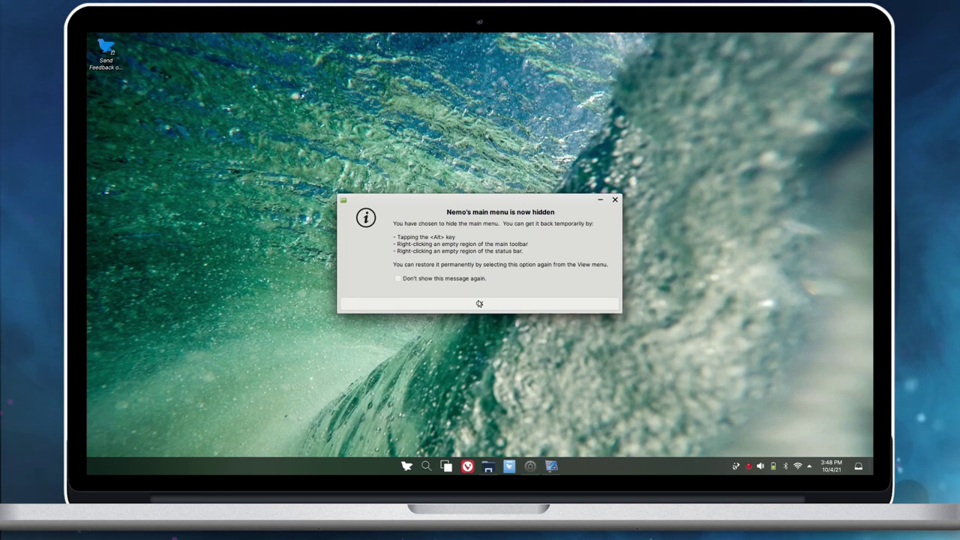
{"action": "left_click", "coordinate": [478, 302]}
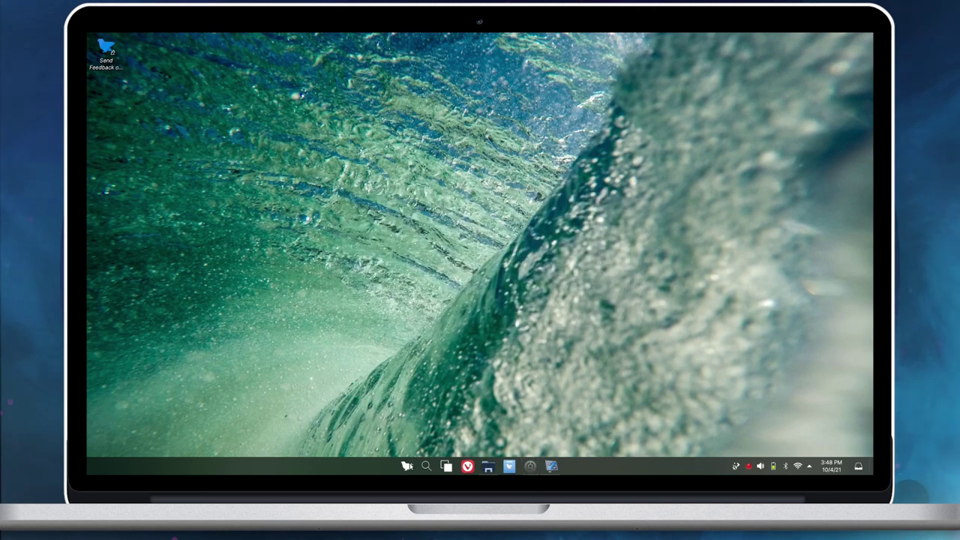
Step: Examine the Doors layout's application launcher, window overview and file manager shortcut
{"action": "left_click", "coordinate": [407, 467]}
{"action": "left_click", "coordinate": [407, 466]}
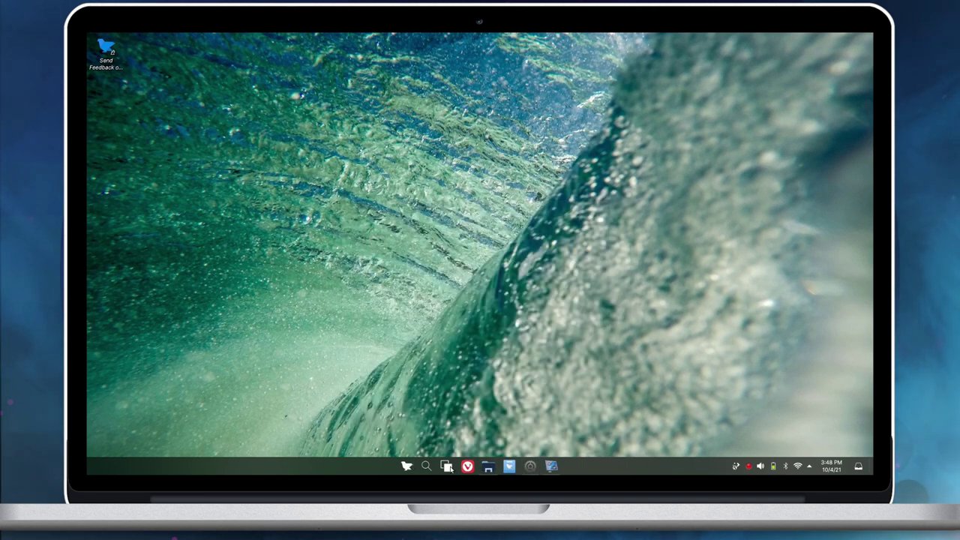
{"action": "left_click", "coordinate": [446, 466]}
{"action": "left_click", "coordinate": [448, 468]}
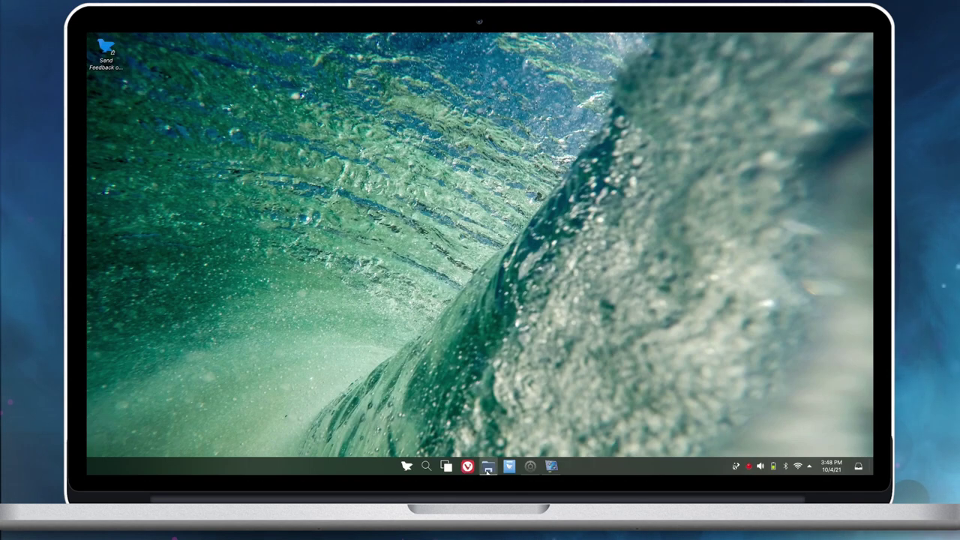
{"action": "left_click", "coordinate": [488, 466]}
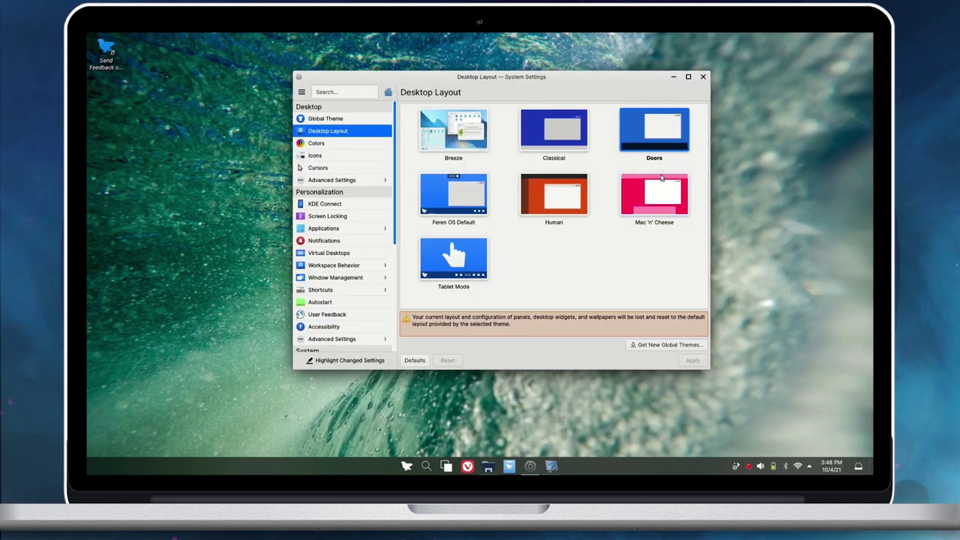
Step: Apply the Feren OS Default desktop layout and check its application launcher
{"action": "left_click", "coordinate": [692, 360]}
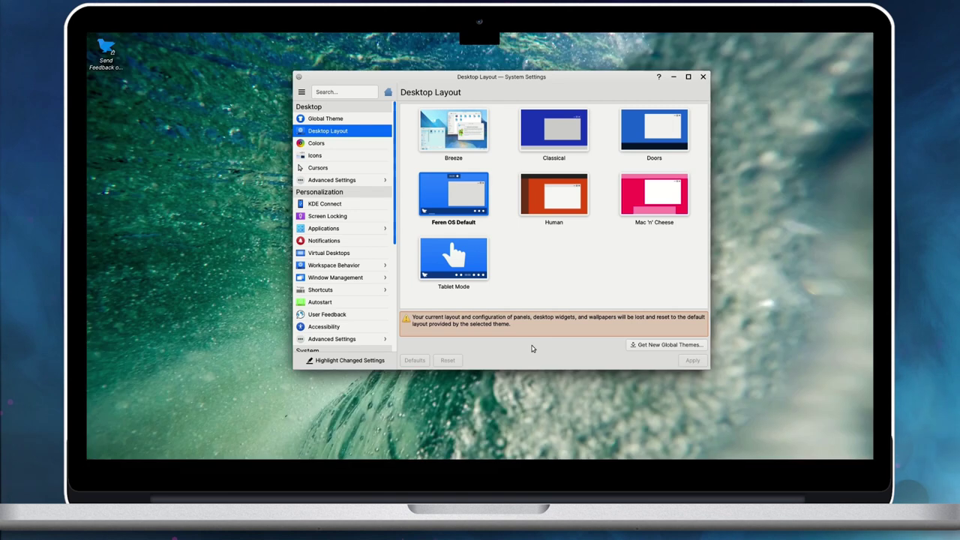
{"action": "left_click", "coordinate": [96, 468]}
{"action": "left_click", "coordinate": [506, 280]}
Step: Apply the Human desktop layout, minimise the settings window and view the layout's application launcher
{"action": "left_click", "coordinate": [574, 218]}
{"action": "left_click", "coordinate": [692, 361]}
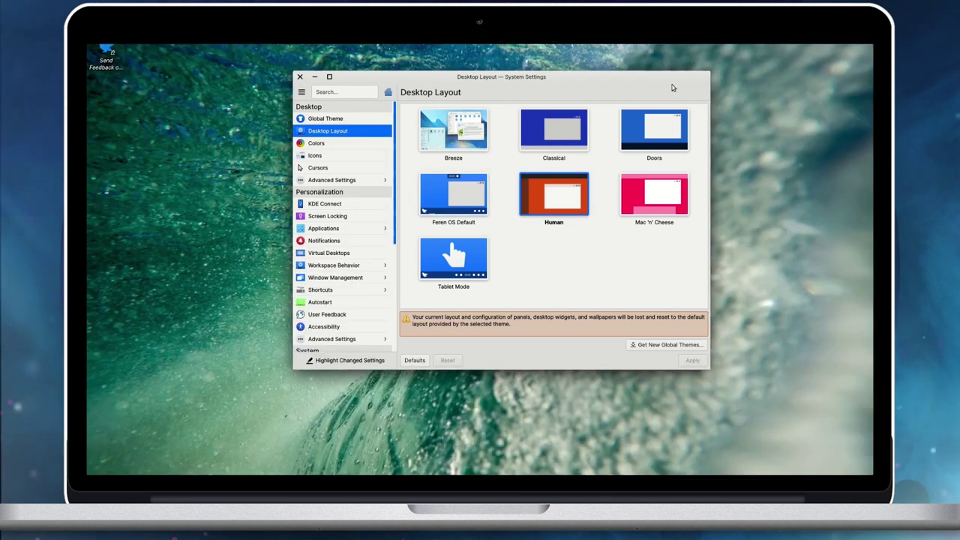
{"action": "left_click", "coordinate": [314, 76]}
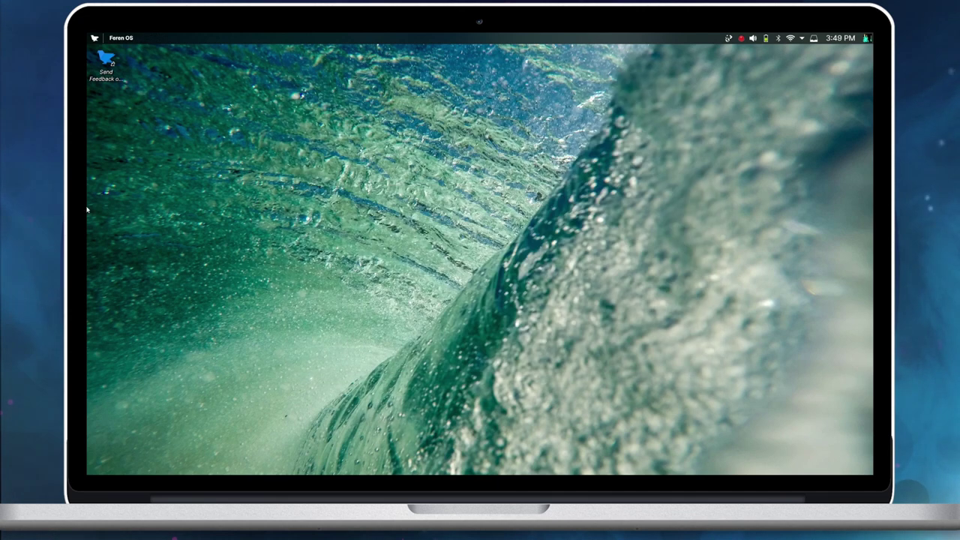
{"action": "left_click", "coordinate": [95, 37]}
{"action": "left_click", "coordinate": [601, 178]}
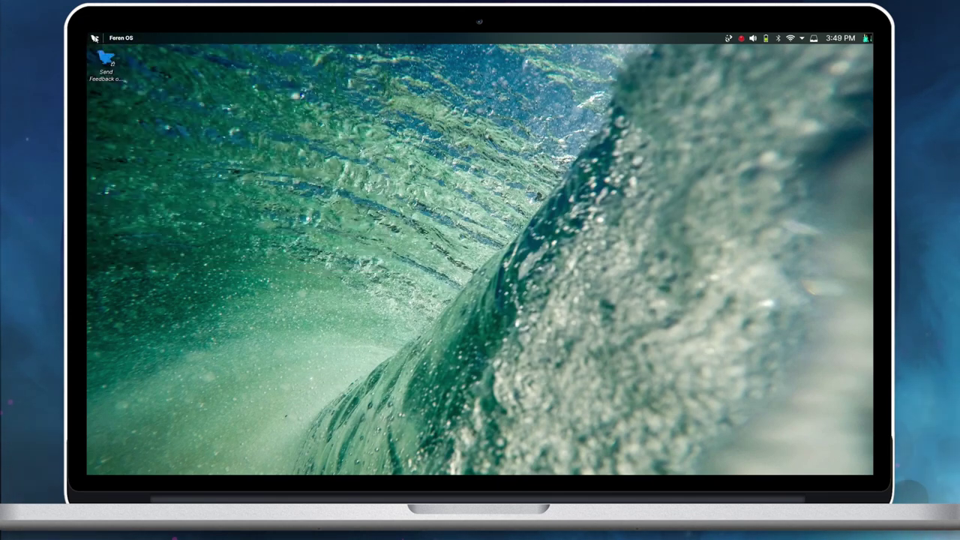
Step: Return to the Desktop Layout settings, apply the Mac 'n' Cheese layout and check its application launcher
{"action": "key", "text": "alt+Tab"}
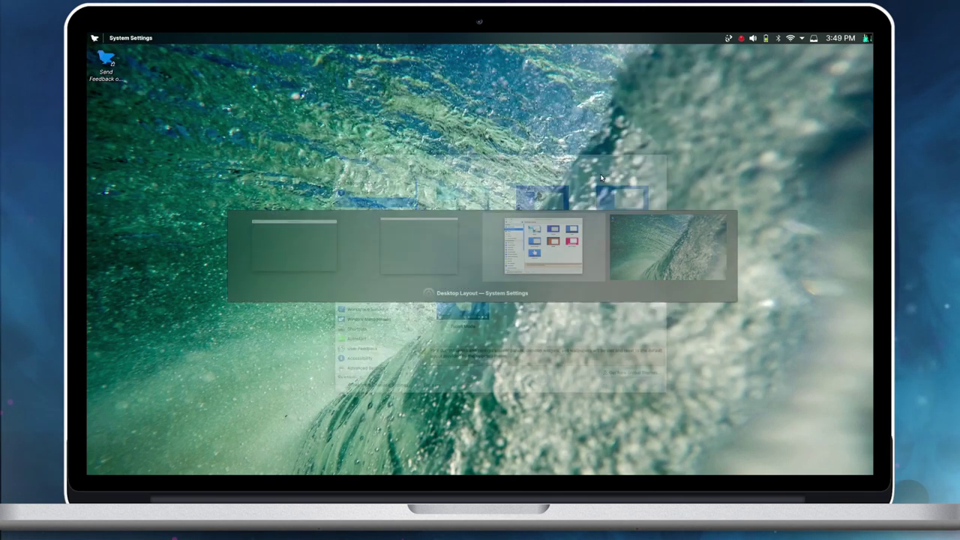
{"action": "left_click", "coordinate": [654, 194]}
{"action": "left_click", "coordinate": [692, 360]}
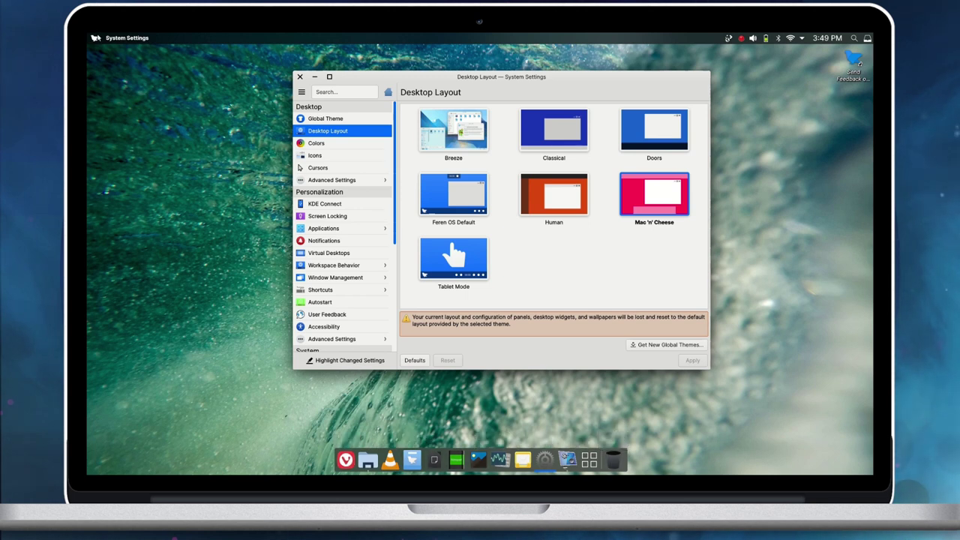
{"action": "left_click", "coordinate": [96, 38]}
{"action": "left_click", "coordinate": [95, 38]}
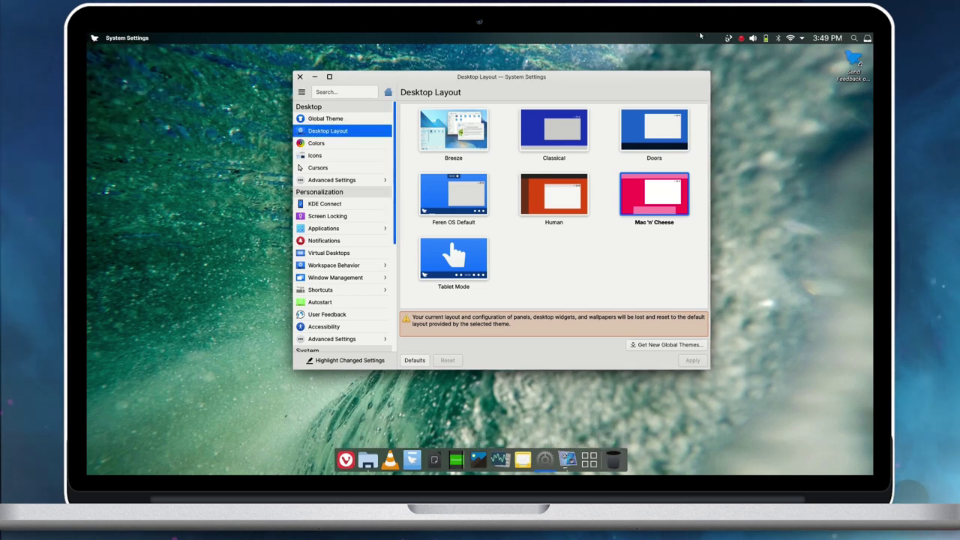
Step: Apply the Tablet Mode desktop layout and view the favourites in its application launcher
{"action": "double_click", "coordinate": [454, 259]}
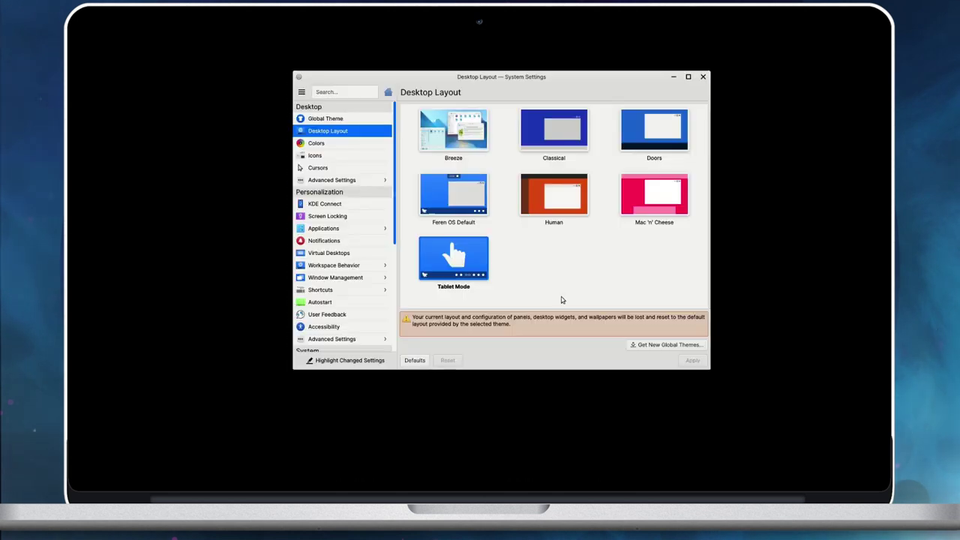
{"action": "key", "text": "super"}
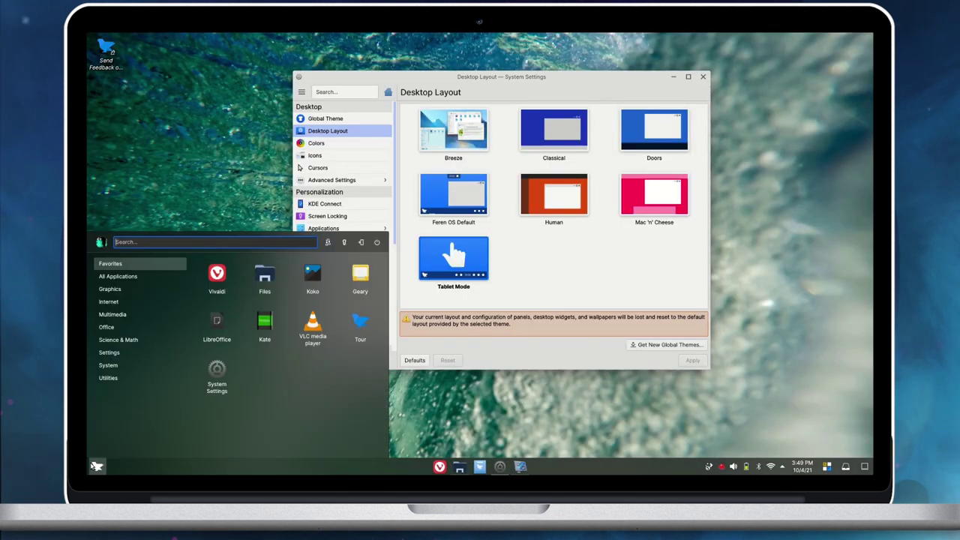
{"action": "key", "text": "Escape"}
Step: Switch the desktop back to the Feren OS Default layout and look through the System settings categories
{"action": "left_click", "coordinate": [453, 194]}
{"action": "left_click", "coordinate": [686, 360]}
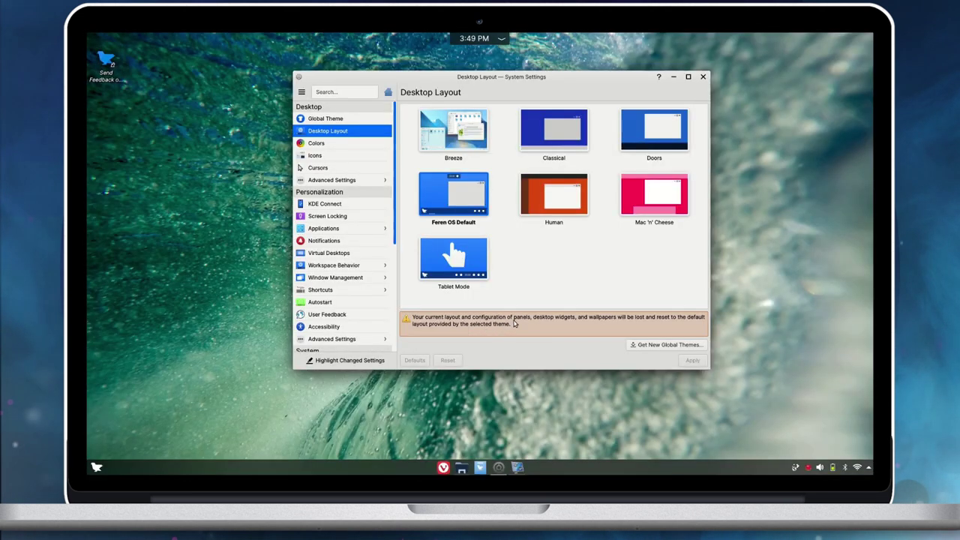
{"action": "scroll", "coordinate": [347, 214], "scroll_direction": "down", "scroll_amount": 2}
{"action": "mouse_move", "coordinate": [347, 214]}
{"action": "scroll", "coordinate": [363, 225], "scroll_direction": "down", "scroll_amount": 5}
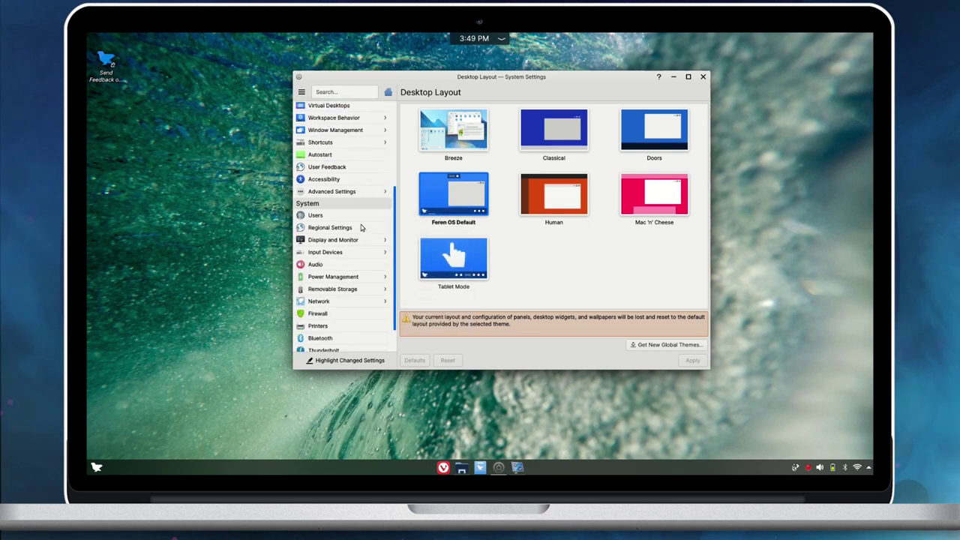
{"action": "mouse_move", "coordinate": [342, 330]}
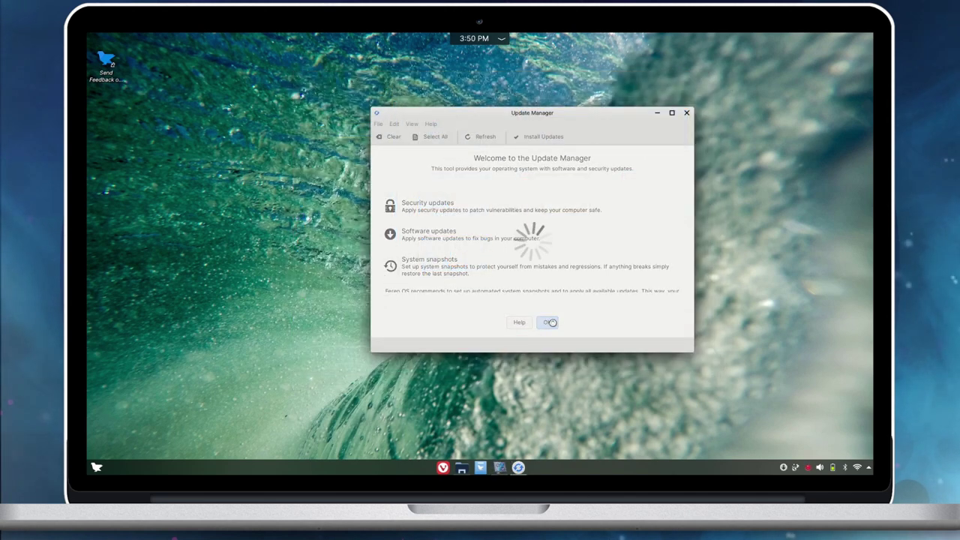
Step: Accept the Update Manager's welcome page and decline switching to a local mirror
{"action": "left_click", "coordinate": [553, 323]}
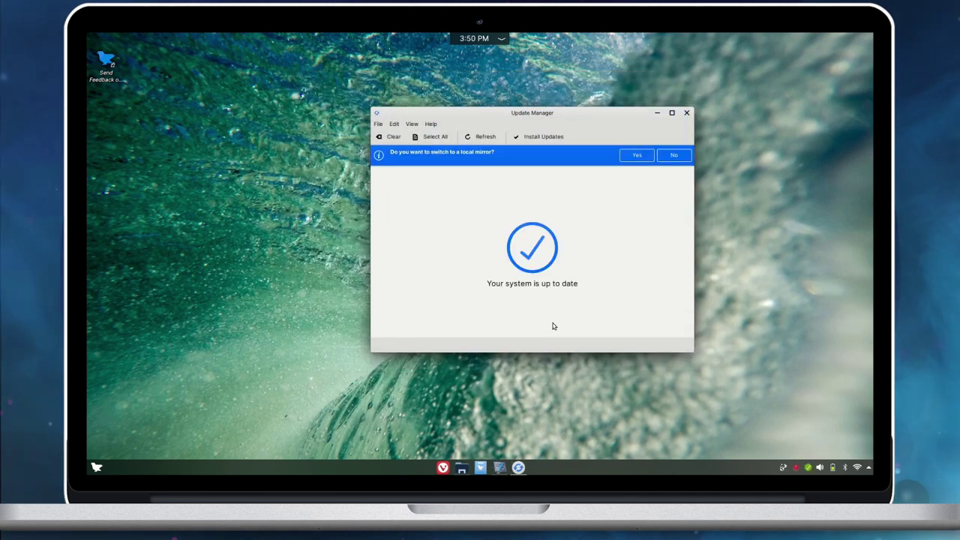
{"action": "left_click", "coordinate": [673, 154]}
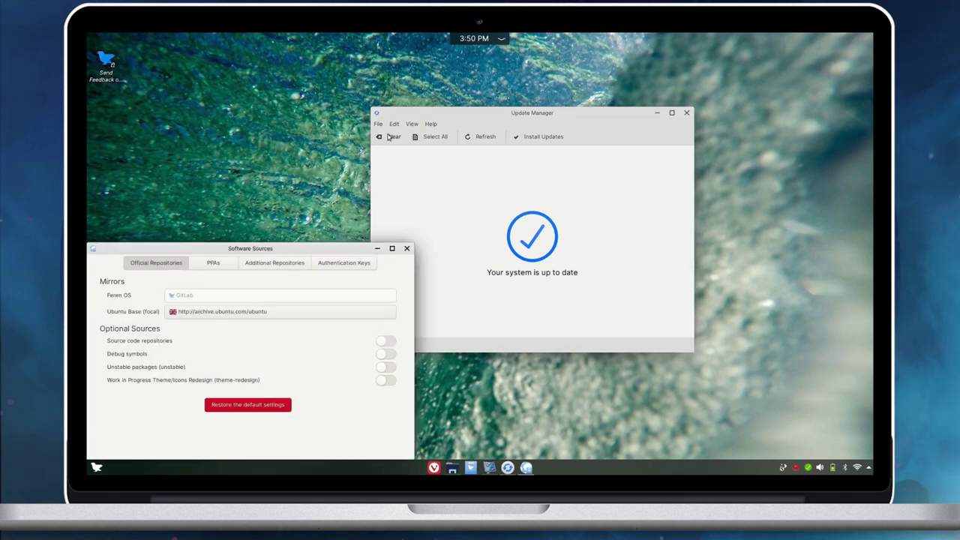
Step: Close the Software Sources window and open an entry from the Update Manager's help options
{"action": "left_click", "coordinate": [406, 248]}
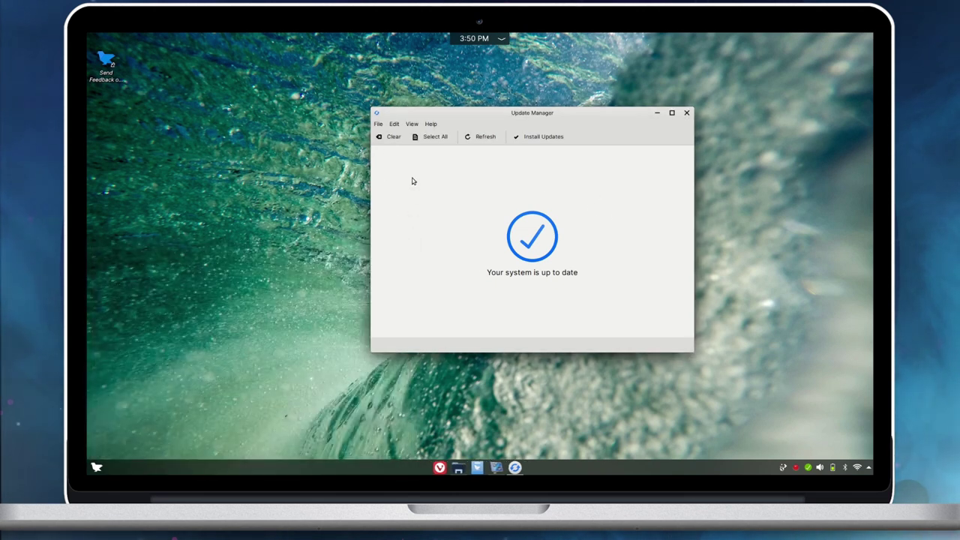
{"action": "left_click", "coordinate": [431, 123]}
{"action": "left_click", "coordinate": [457, 155]}
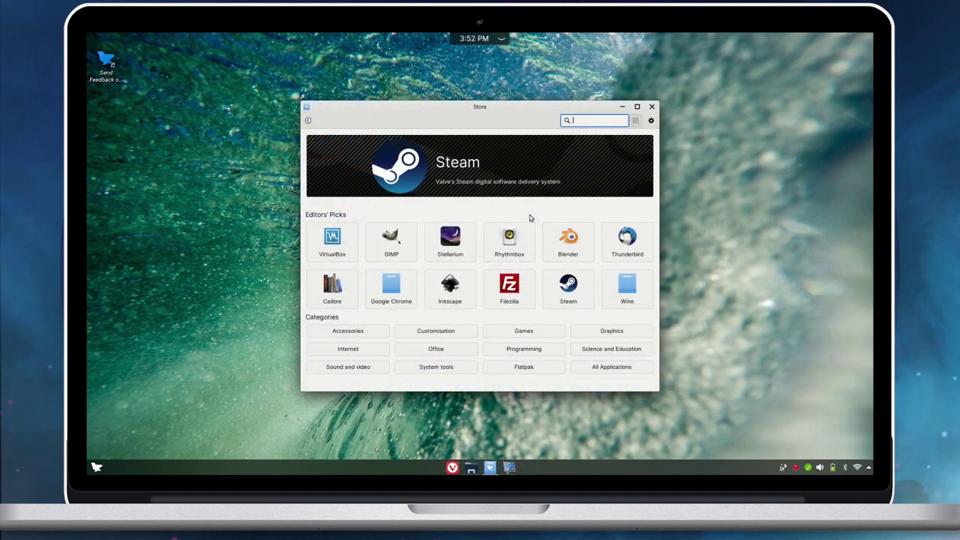
Step: Open the Store's About information
{"action": "left_click", "coordinate": [651, 121]}
{"action": "left_click", "coordinate": [654, 172]}
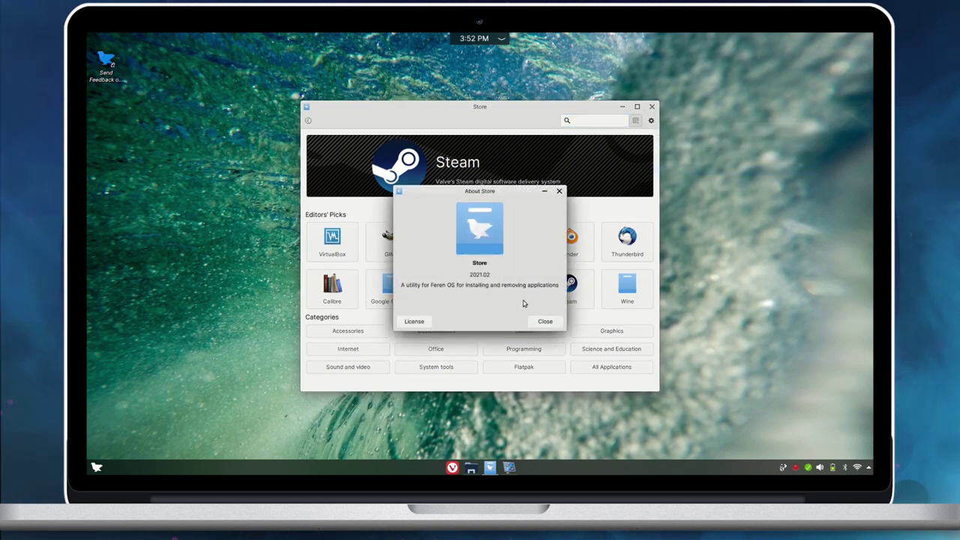
Step: Close the Store's About information and view the VirtualBox and GIMP pages from Editors' Picks, returning to the Store's home page
{"action": "left_click", "coordinate": [545, 321]}
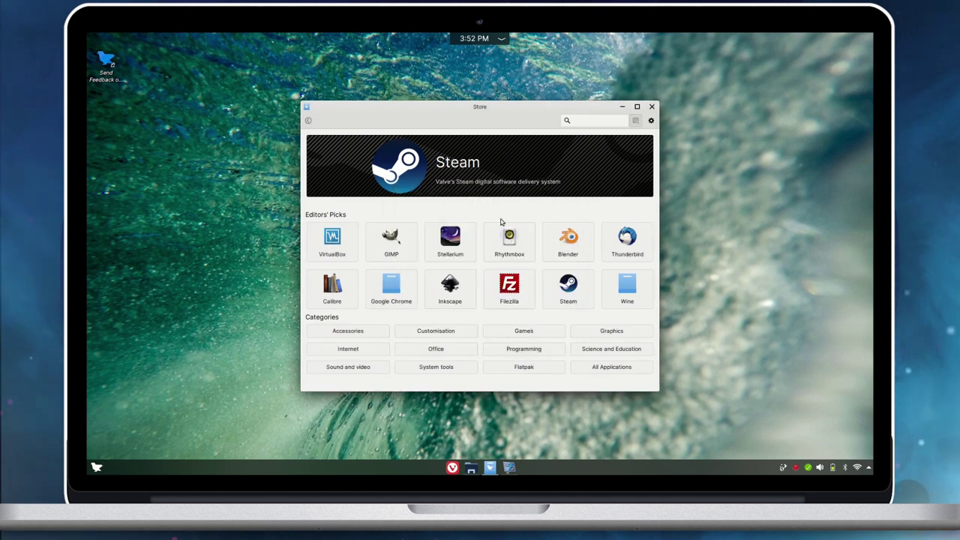
{"action": "left_click", "coordinate": [342, 246]}
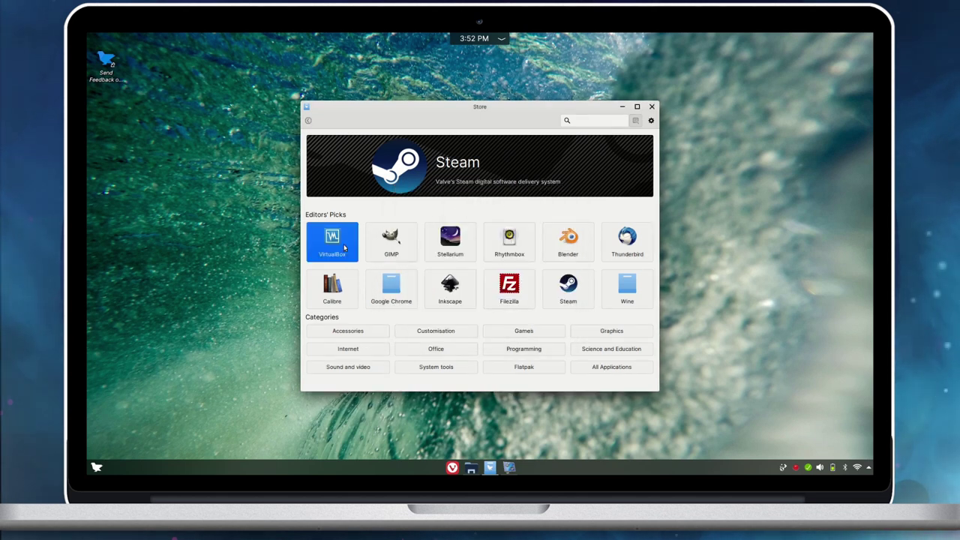
{"action": "left_click", "coordinate": [308, 120]}
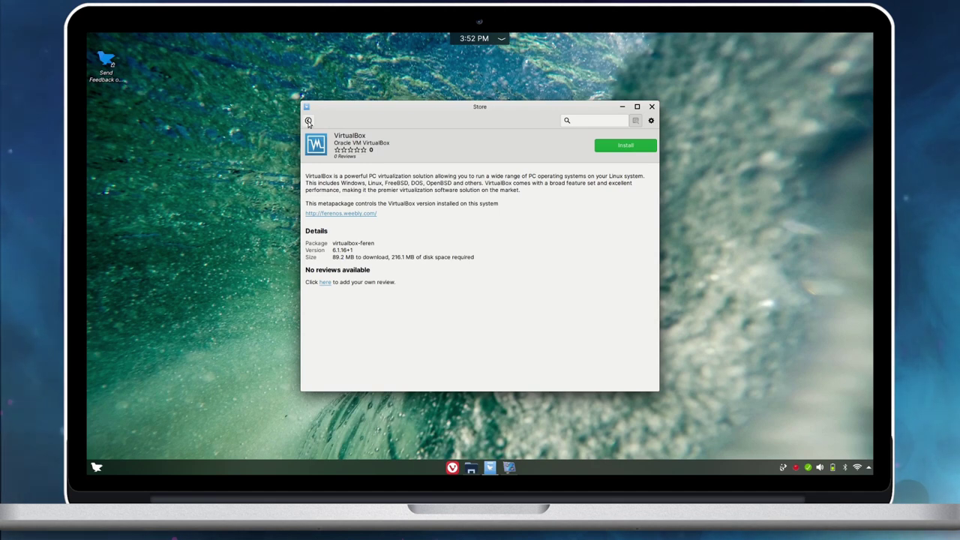
{"action": "left_click", "coordinate": [398, 235]}
{"action": "left_click", "coordinate": [308, 120]}
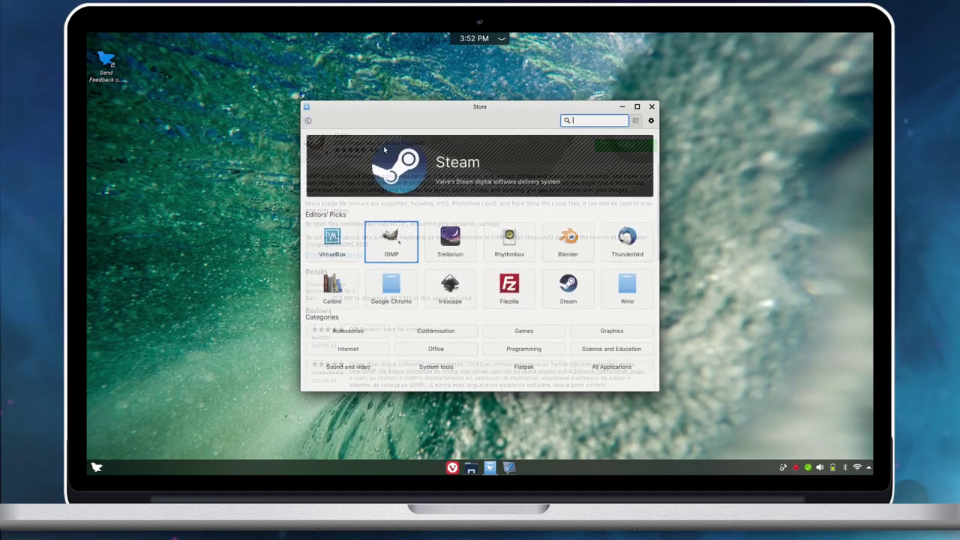
Step: Browse the applications in the Store's Accessories category and go back to the home page
{"action": "left_click", "coordinate": [373, 337]}
{"action": "scroll", "coordinate": [482, 299], "scroll_direction": "down", "scroll_amount": 5}
{"action": "scroll", "coordinate": [482, 299], "scroll_direction": "up", "scroll_amount": 5}
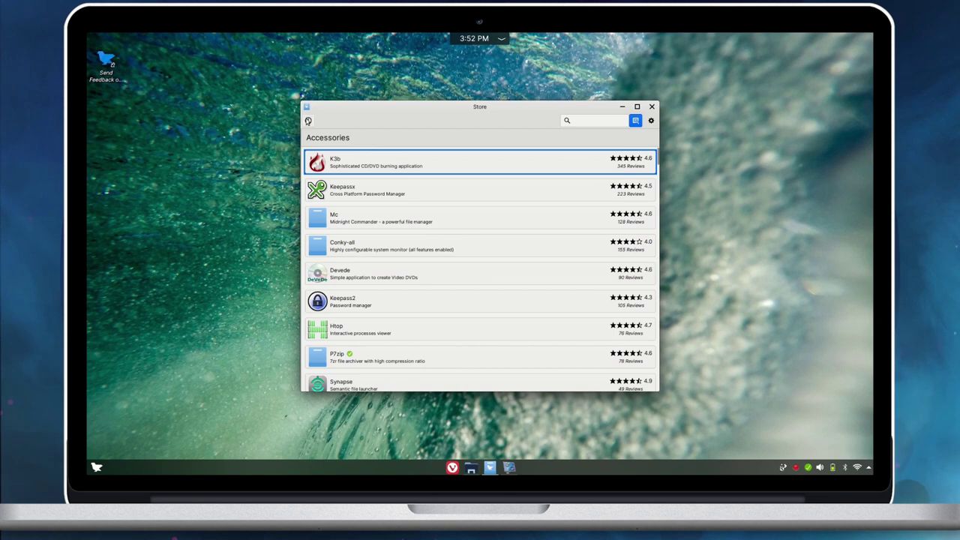
{"action": "left_click", "coordinate": [307, 121]}
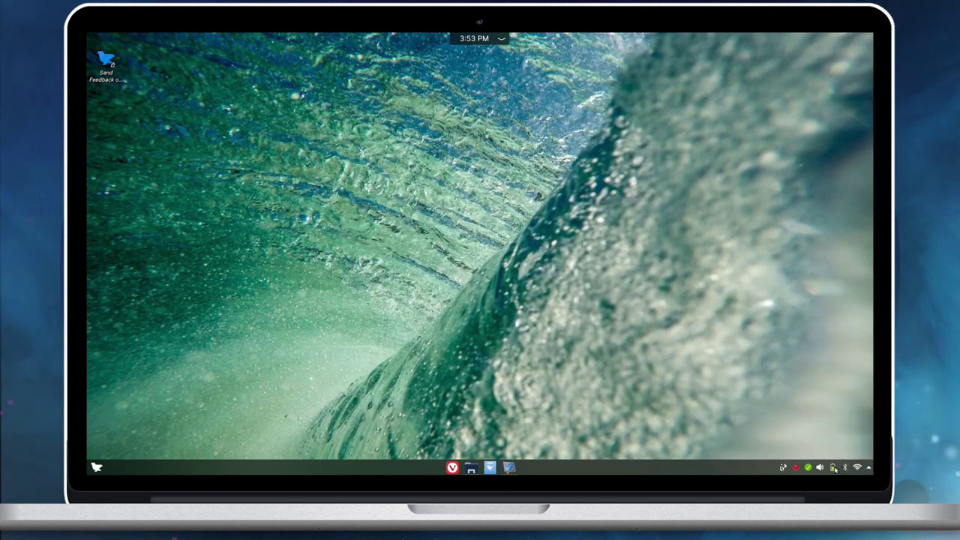
Step: Look at the battery, volume and neighbouring status indicators in the system tray
{"action": "left_click", "coordinate": [833, 468]}
{"action": "left_click", "coordinate": [833, 468]}
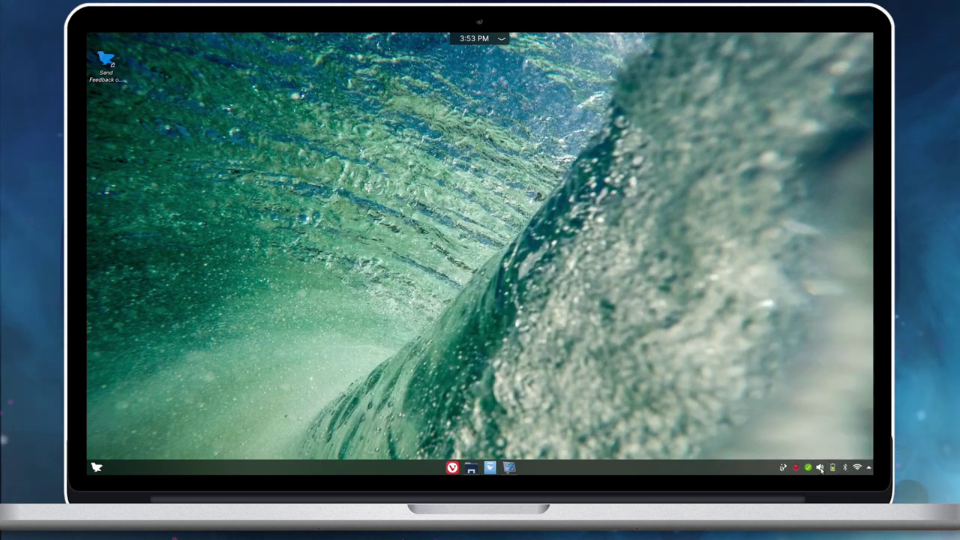
{"action": "left_click", "coordinate": [821, 468]}
{"action": "left_click", "coordinate": [820, 468]}
{"action": "right_click", "coordinate": [809, 468]}
{"action": "left_click", "coordinate": [801, 470]}
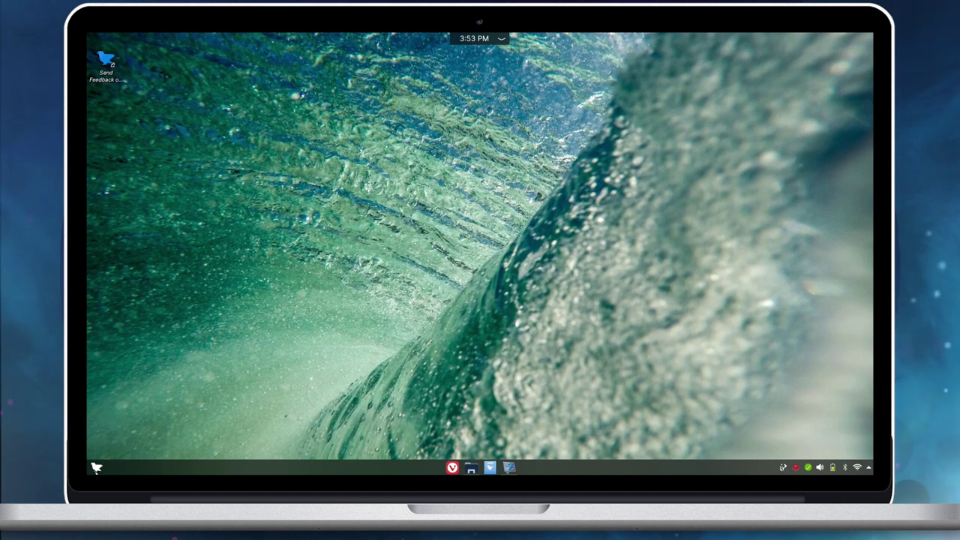
Step: Bring up the shutdown screen from the application launcher
{"action": "left_click", "coordinate": [96, 467]}
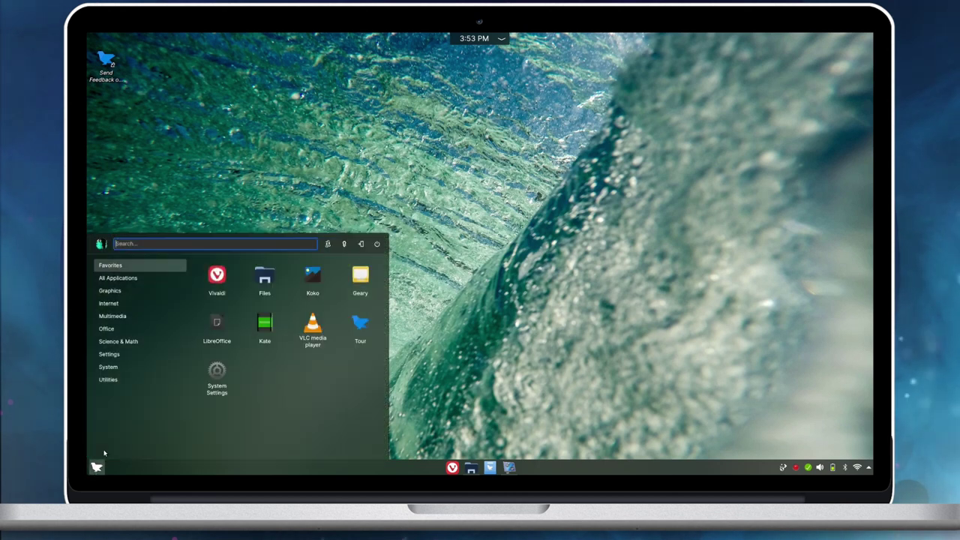
{"action": "left_click", "coordinate": [378, 245]}
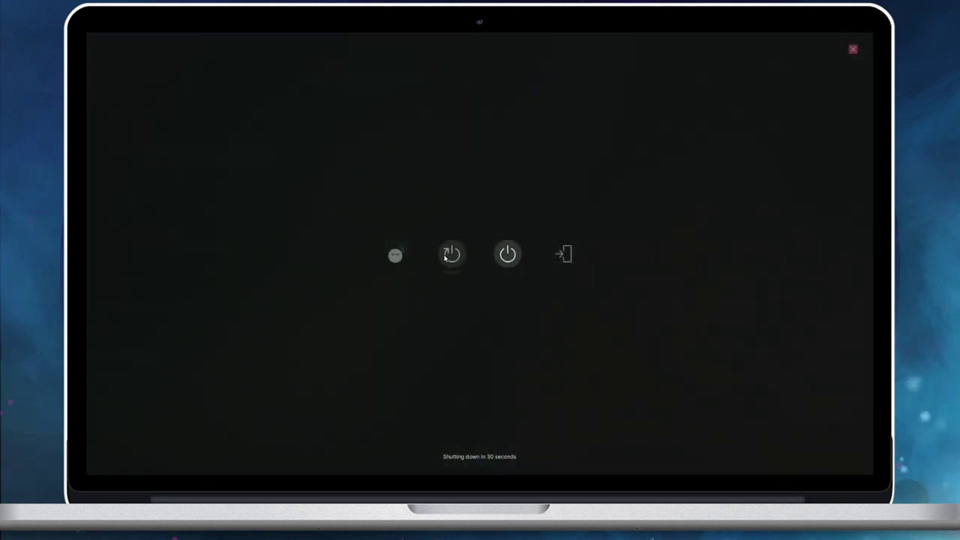